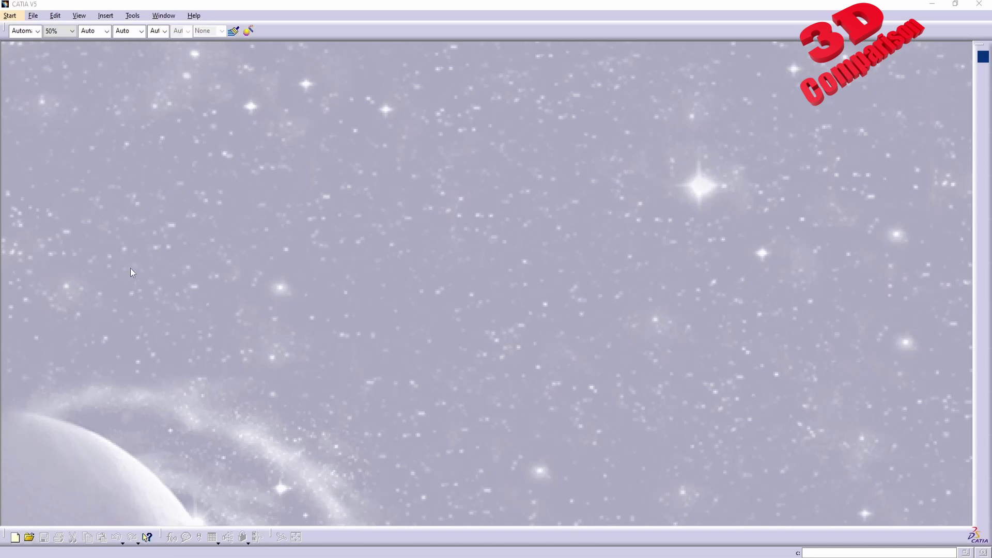
Start a new part, Part1, in the Imagine & Shape workbench.
click(10, 19)
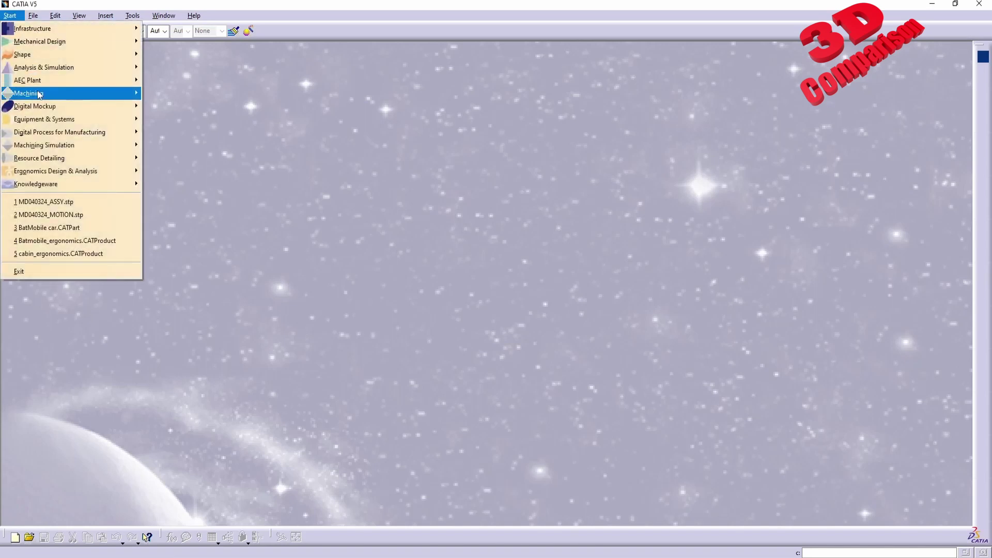
click(196, 93)
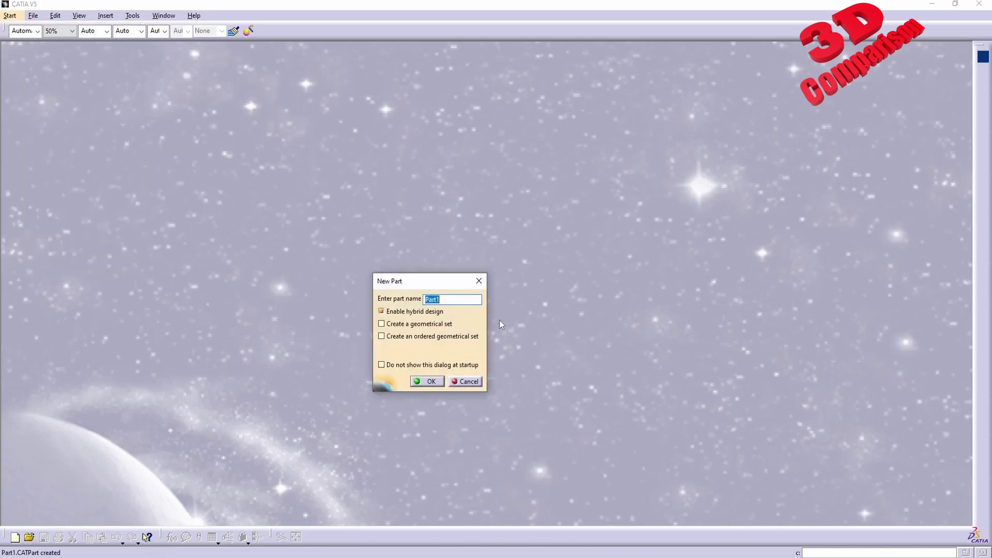
click(440, 381)
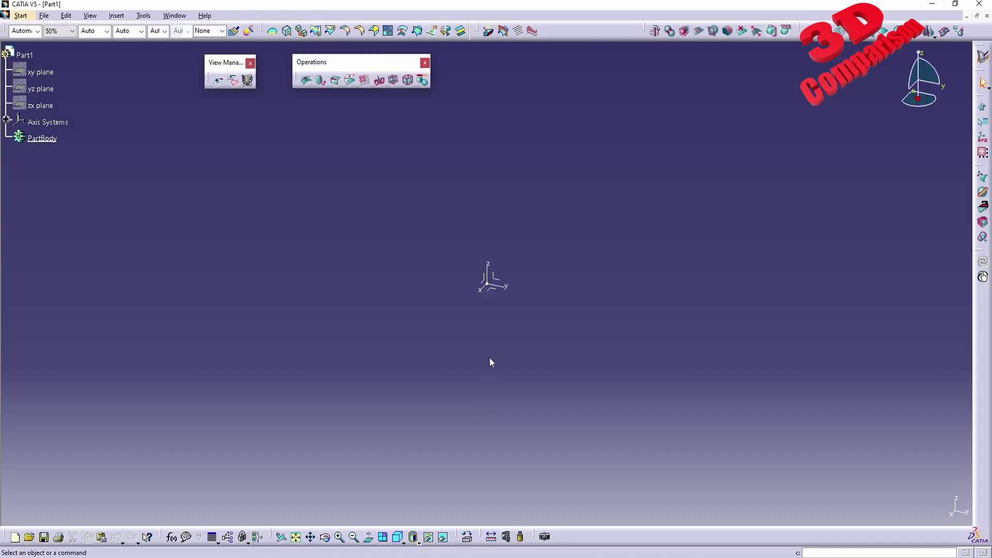
Show the three reference planes and hide the Absolute Axis System.
click(41, 105)
shift+click(40, 71)
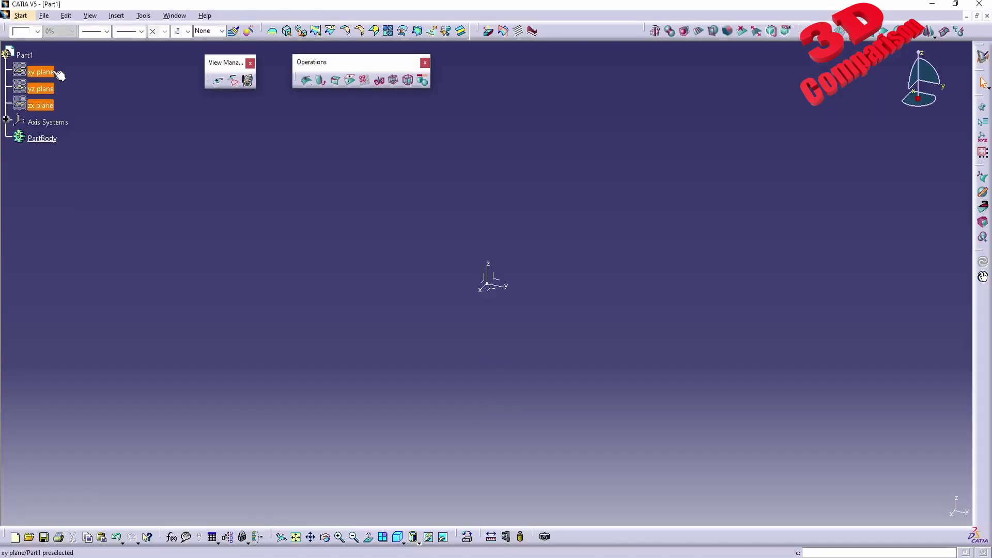
right_click(53, 71)
click(85, 102)
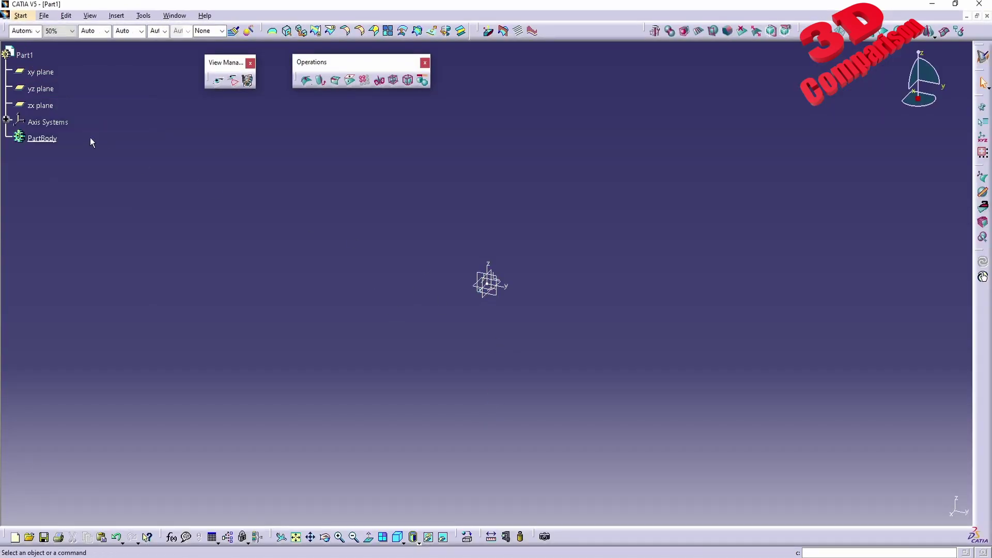
click(6, 119)
right_click(70, 140)
click(96, 168)
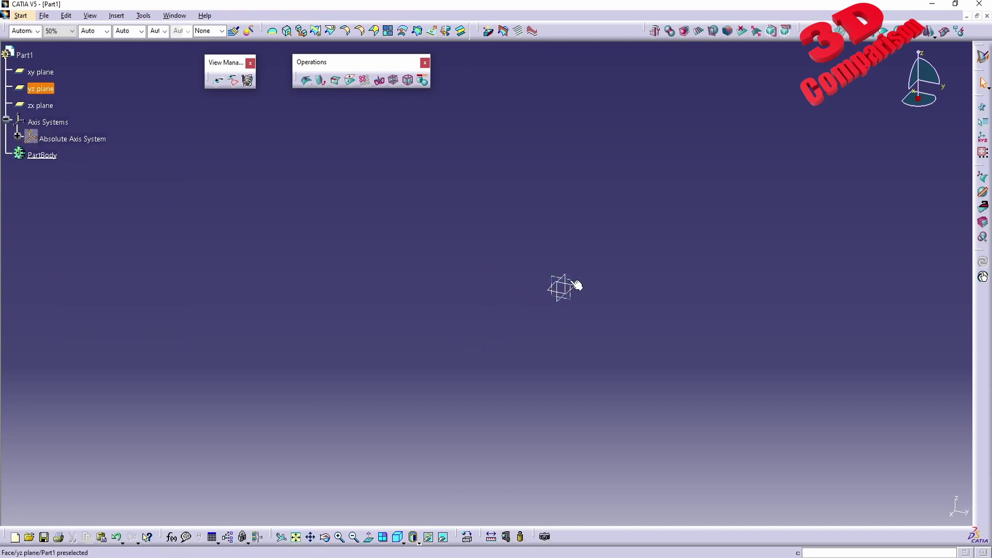
Create a prism primitive with 10 sides and apply it.
click(873, 38)
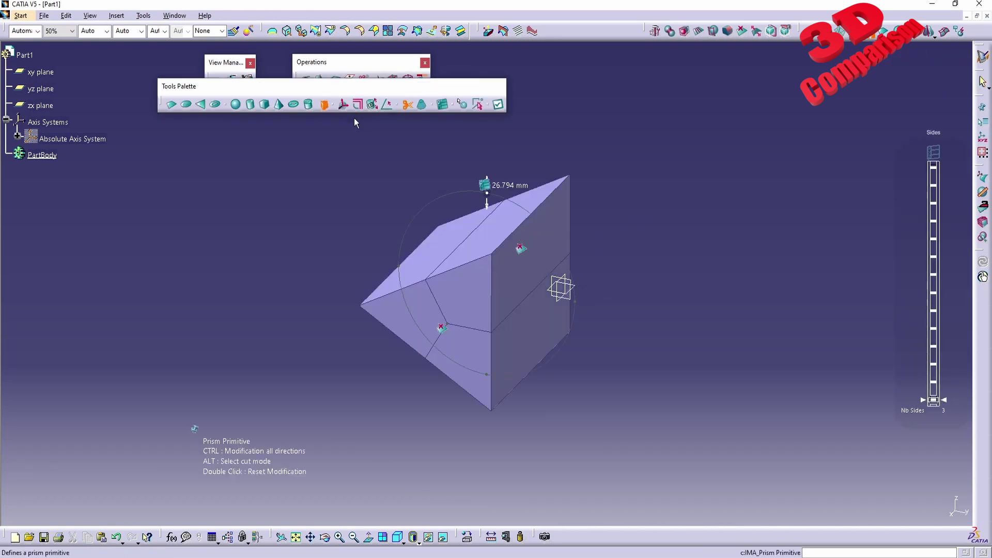
click(934, 276)
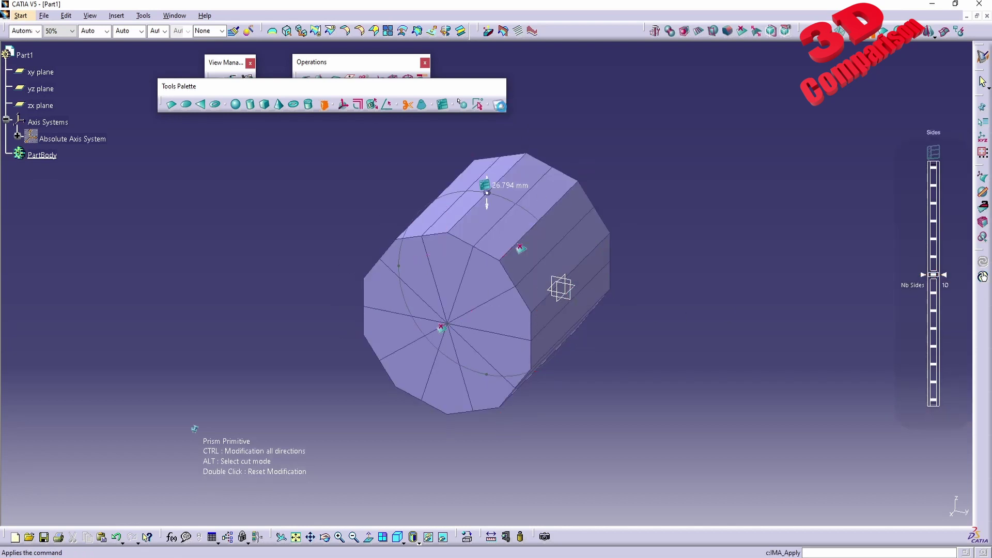
click(499, 106)
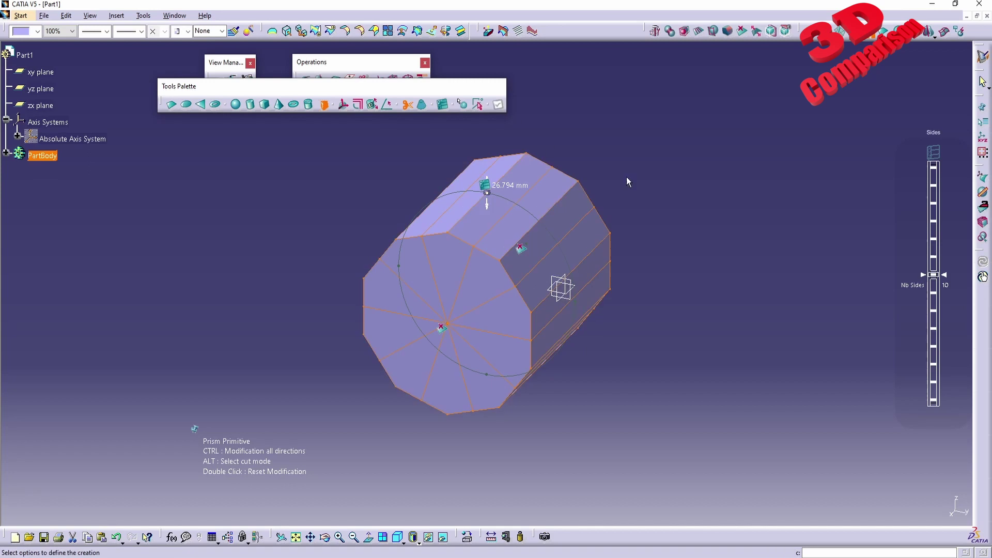
click(659, 189)
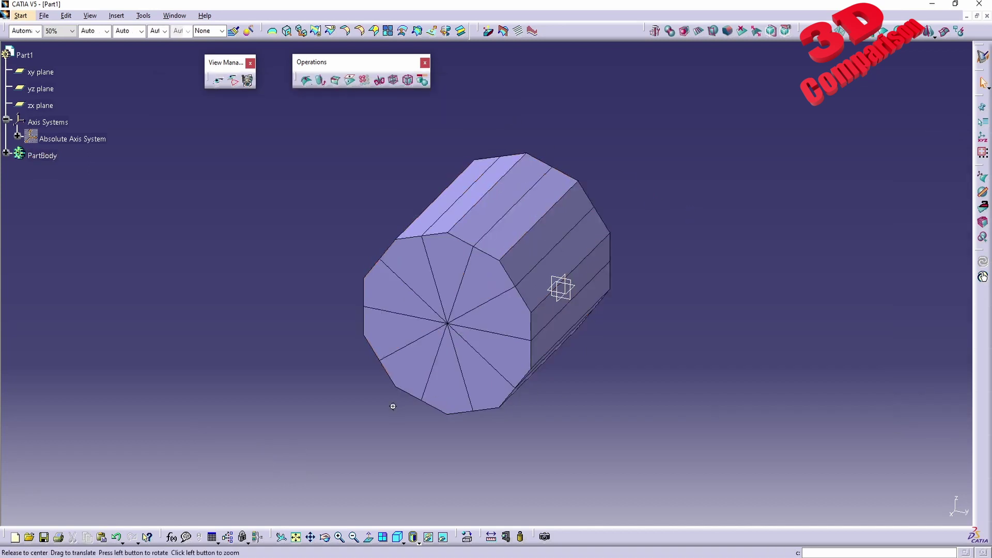
mouse_move(393, 406)
middle_down()
mouse_move(483, 197)
mouse_move(451, 288)
mouse_move(461, 214)
mouse_move(479, 251)
middle_up()
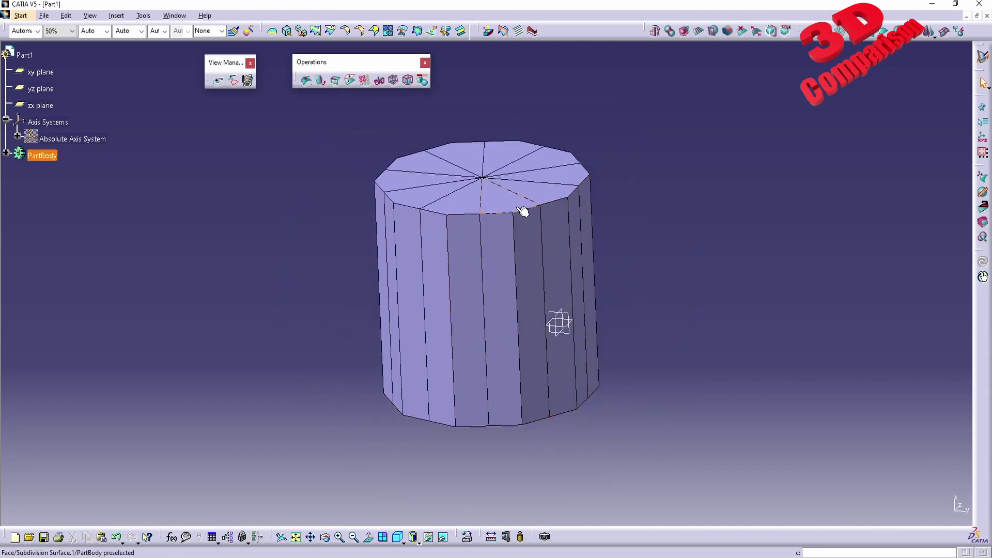
click(610, 203)
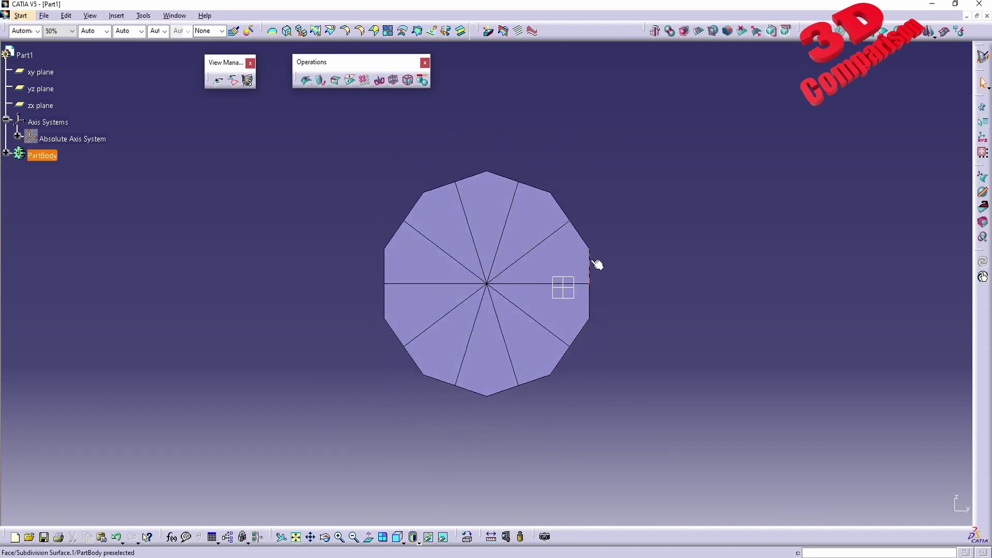
mouse_move(637, 257)
middle_down()
mouse_move(507, 290)
mouse_move(509, 302)
middle_up()
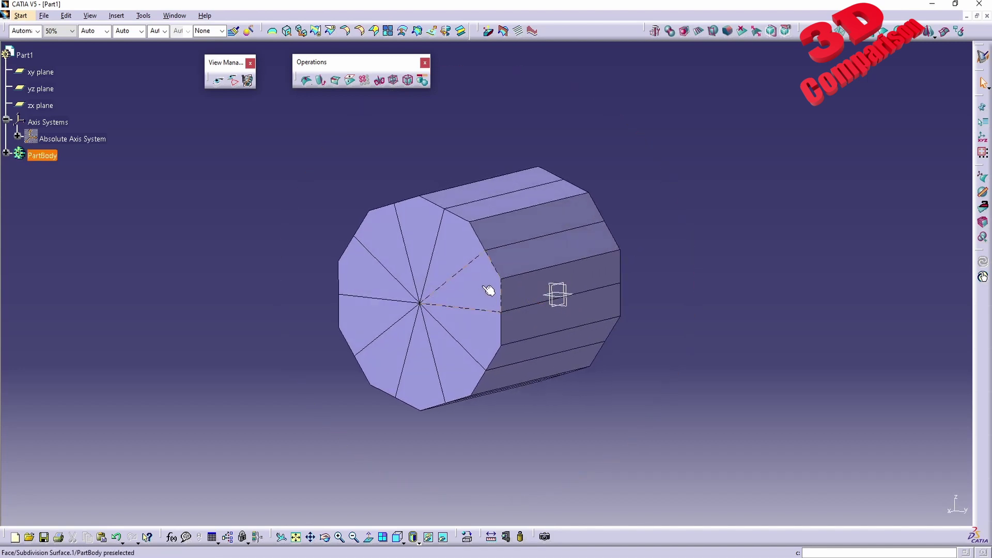
click(566, 290)
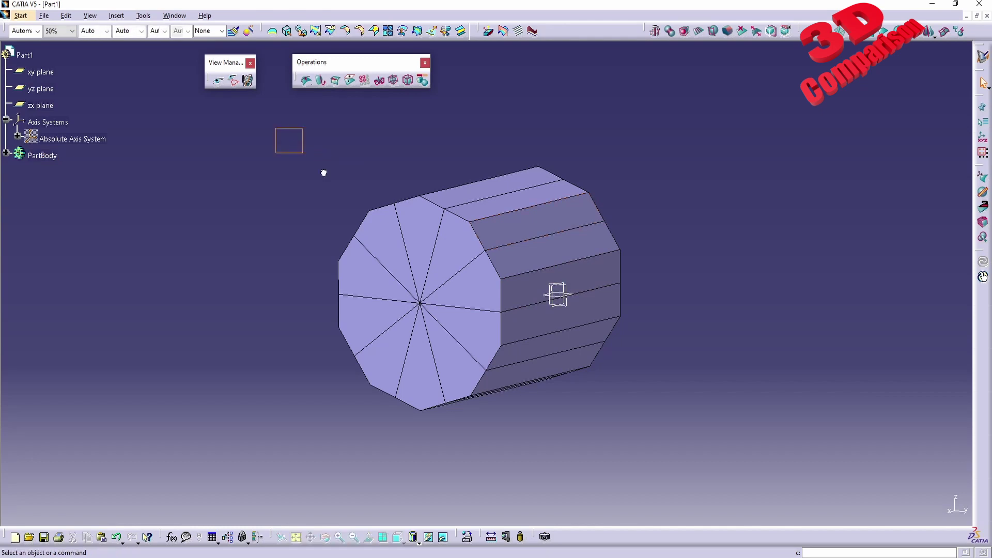
Rotate the ten-sided prism upright, entering an exact R/y angle, and keep the modification.
double_click(537, 241)
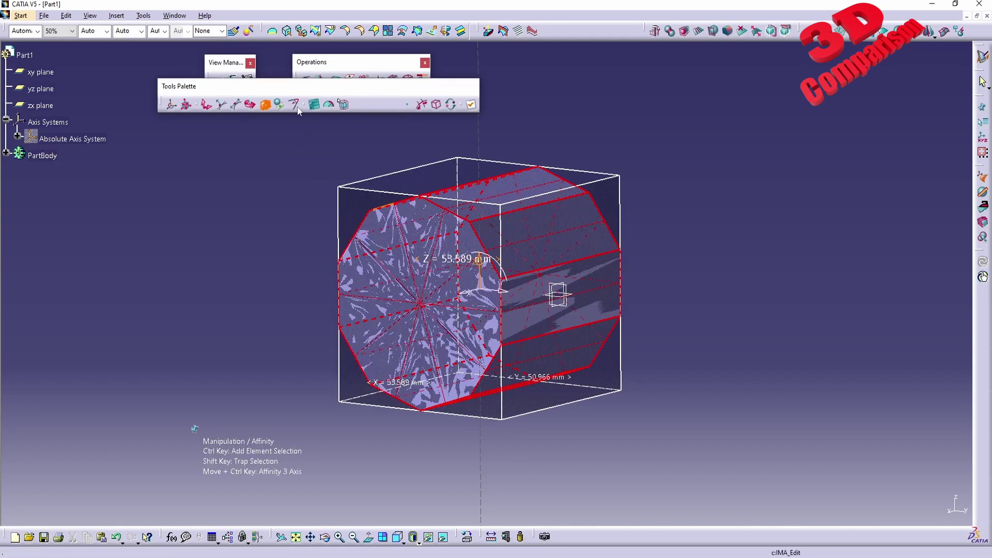
click(328, 104)
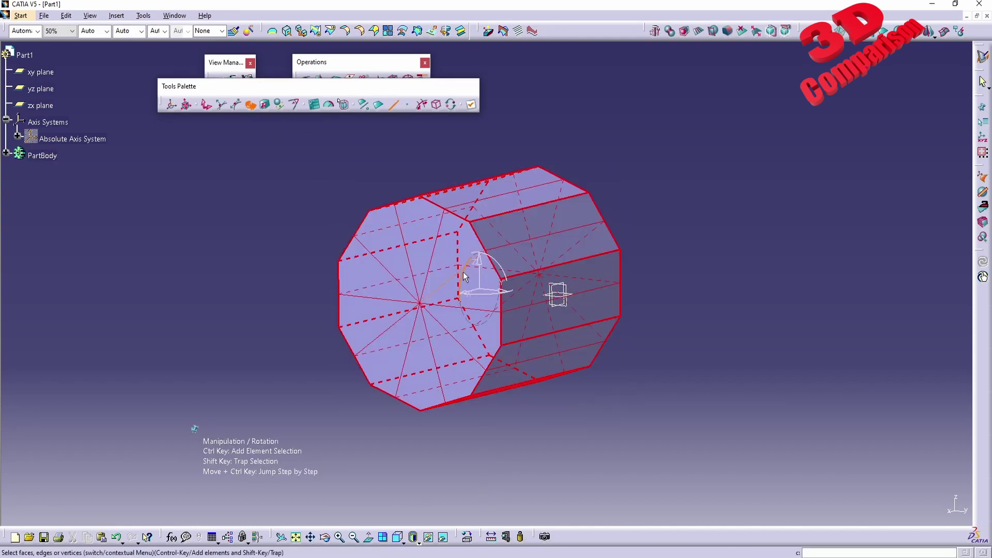
drag(463, 272, 583, 124)
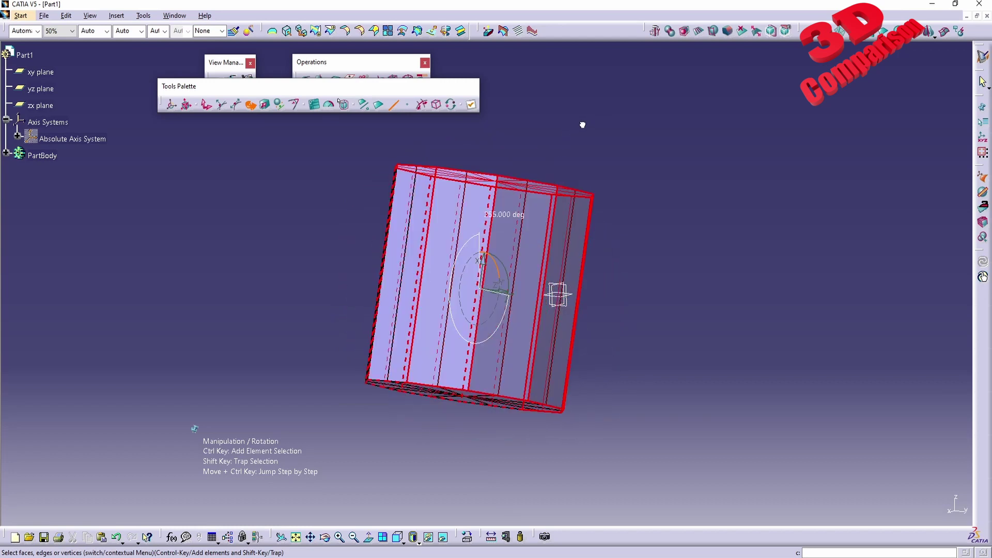
drag(535, 166, 580, 137)
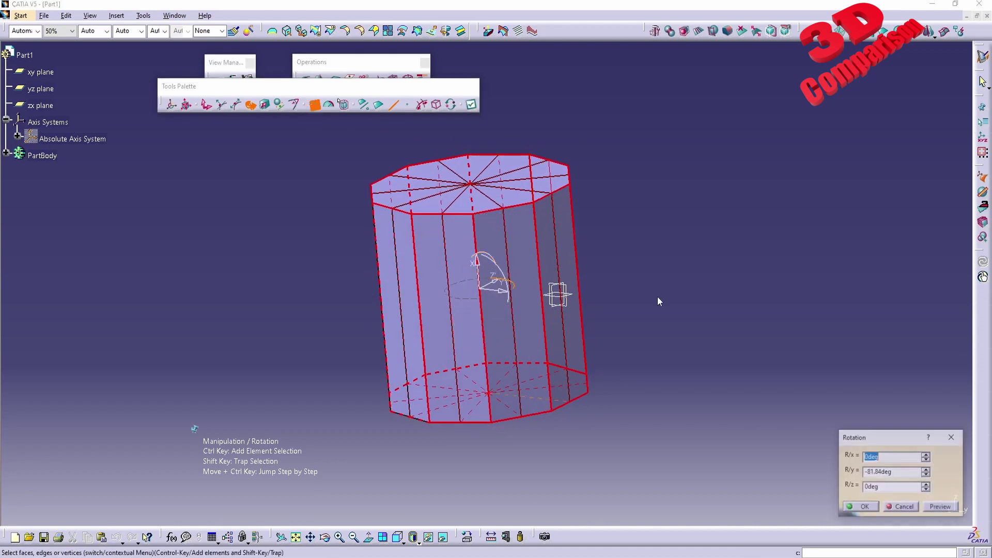
key(Tab)
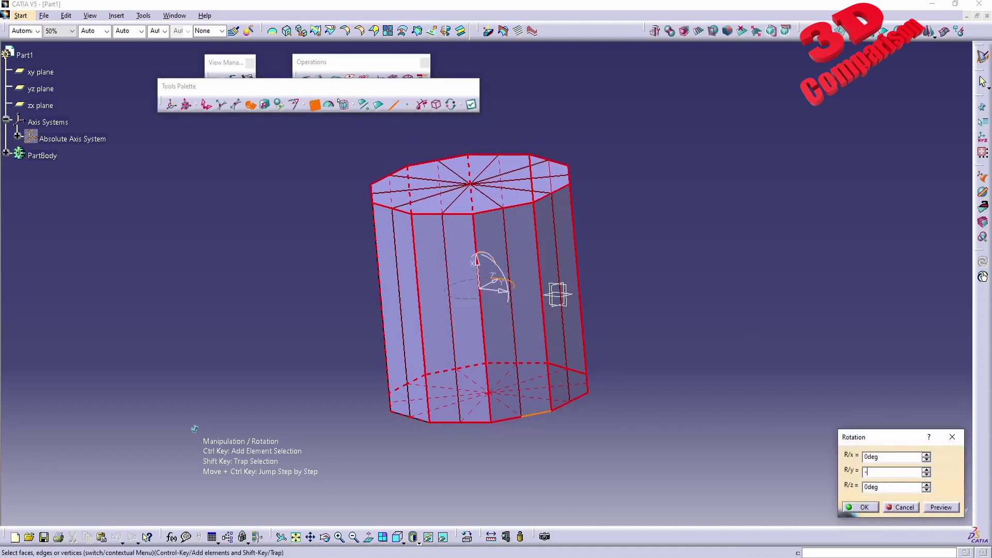
text(8)
key(Return)
click(860, 507)
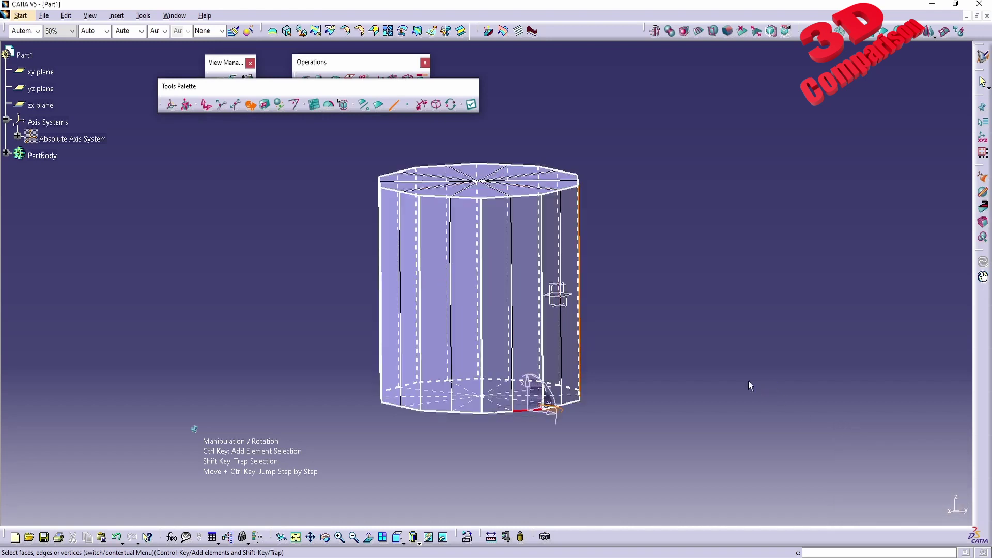
key(Escape)
click(531, 308)
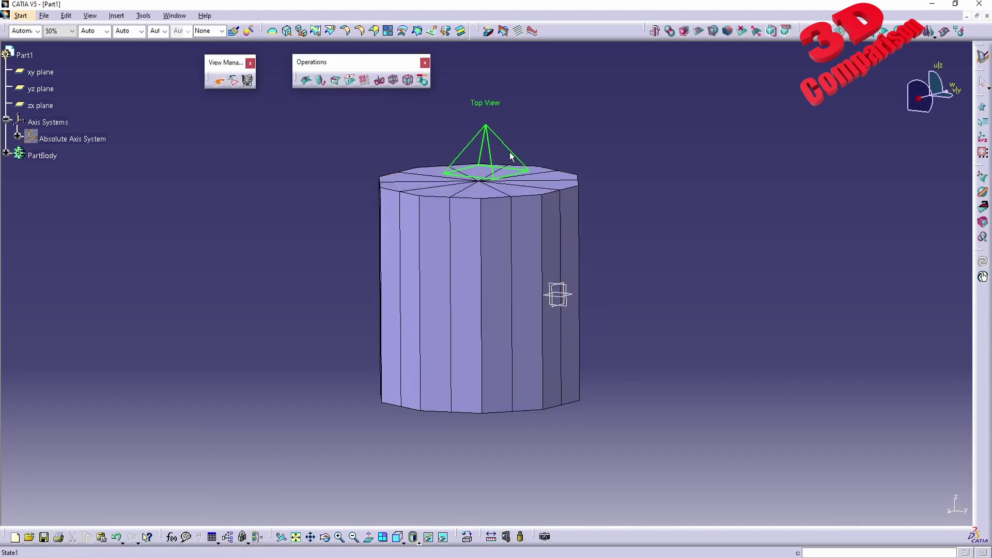
Erase the prism's top face with a trap selection, leaving the vase open.
click(510, 152)
click(504, 433)
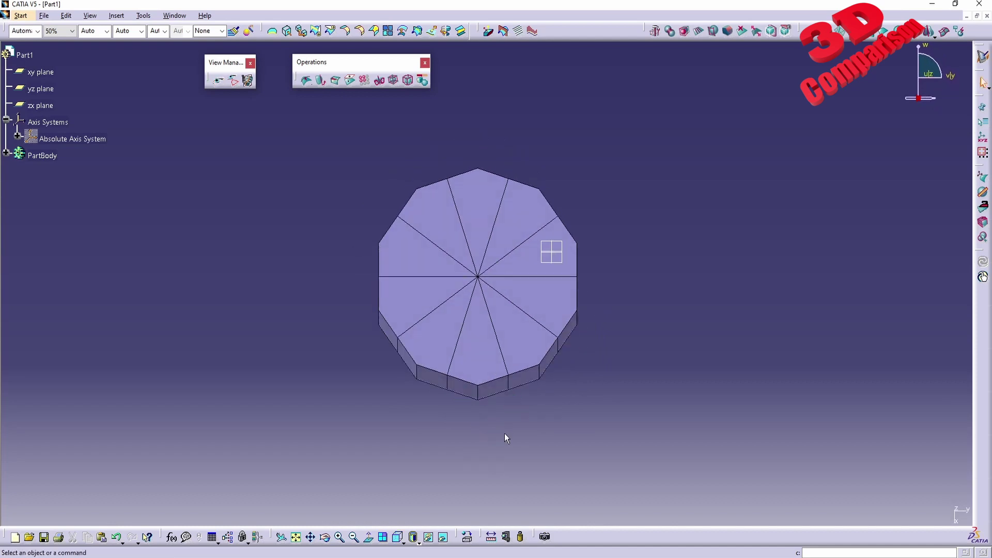
middle_drag(511, 206, 503, 221)
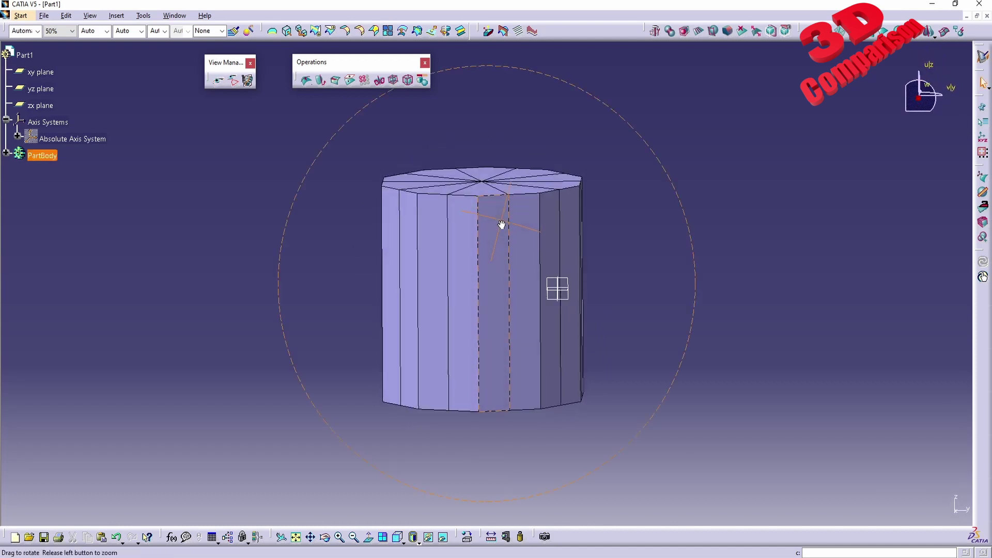
click(743, 32)
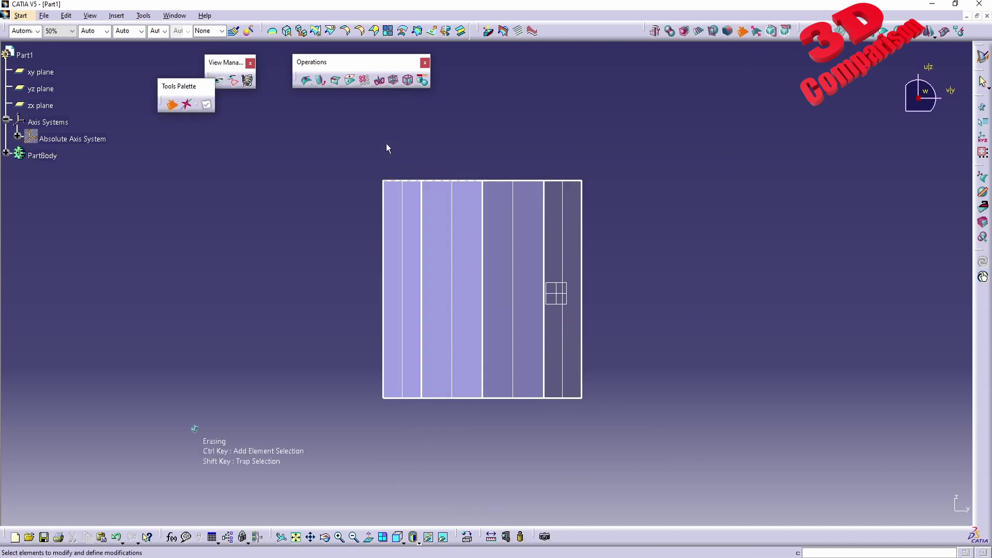
shift+drag(326, 134, 685, 197)
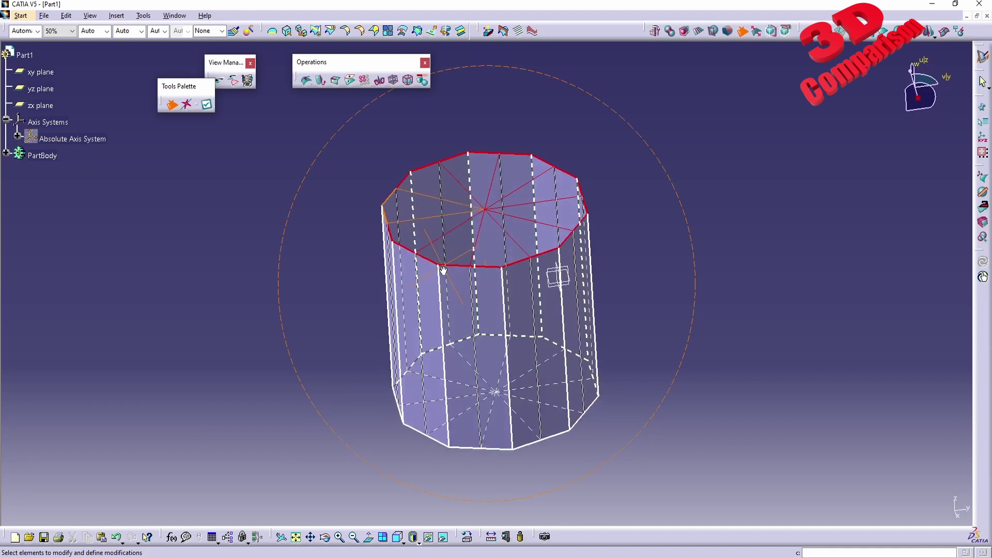
click(207, 106)
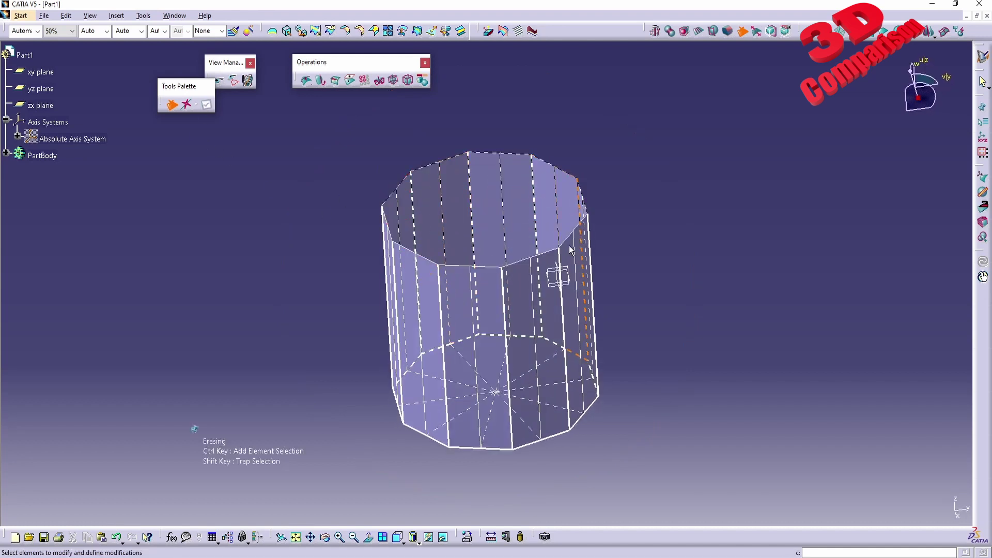
Cut the side faces into bands using 3-section Face Cutting on a vertical edge.
click(698, 32)
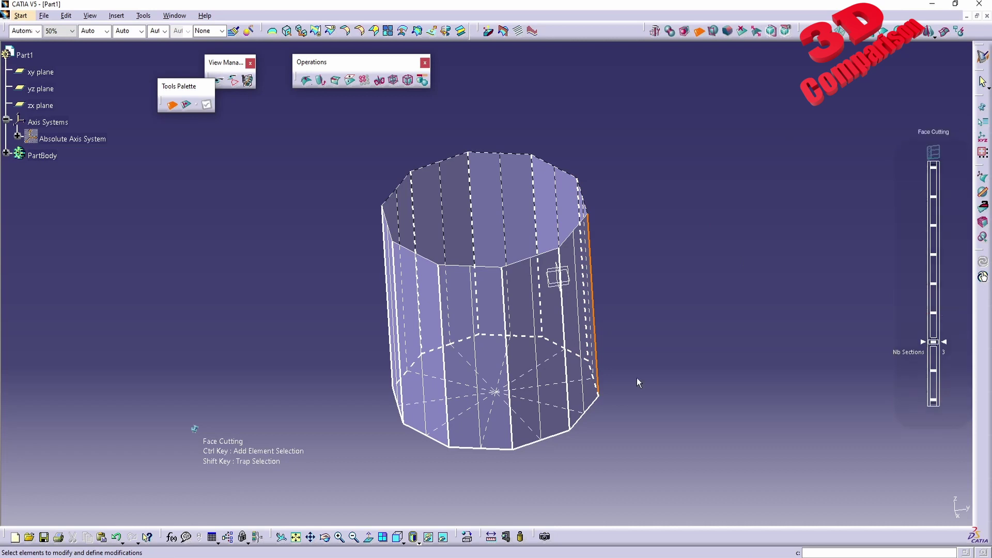
click(595, 311)
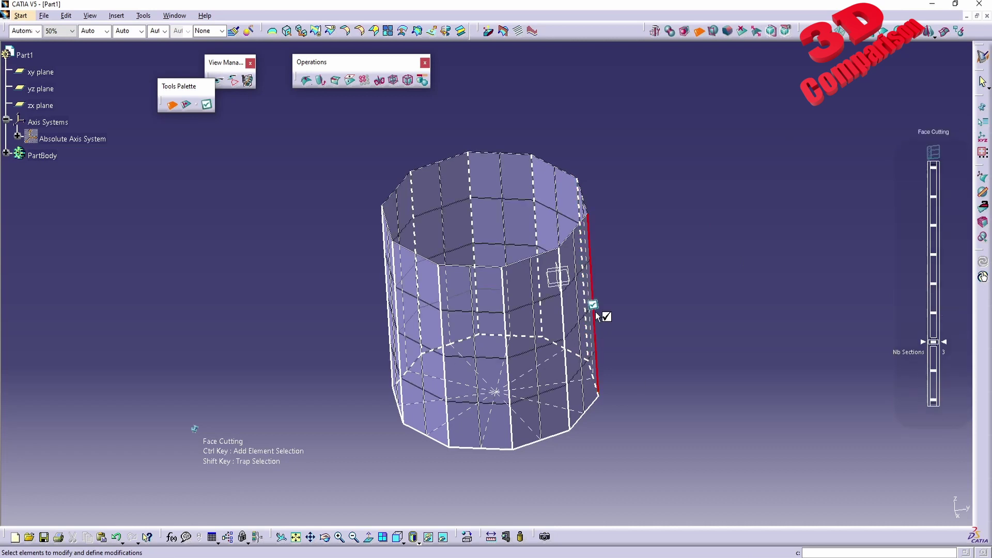
click(666, 300)
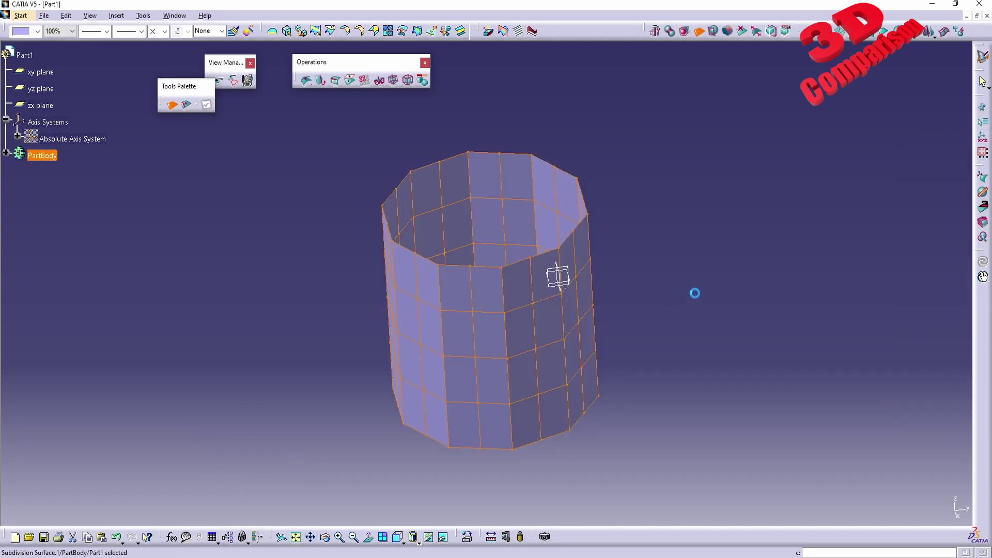
click(495, 320)
Select the middle row of vertices and enter Affinity Fy and Fz of 15 mm.
double_click(486, 217)
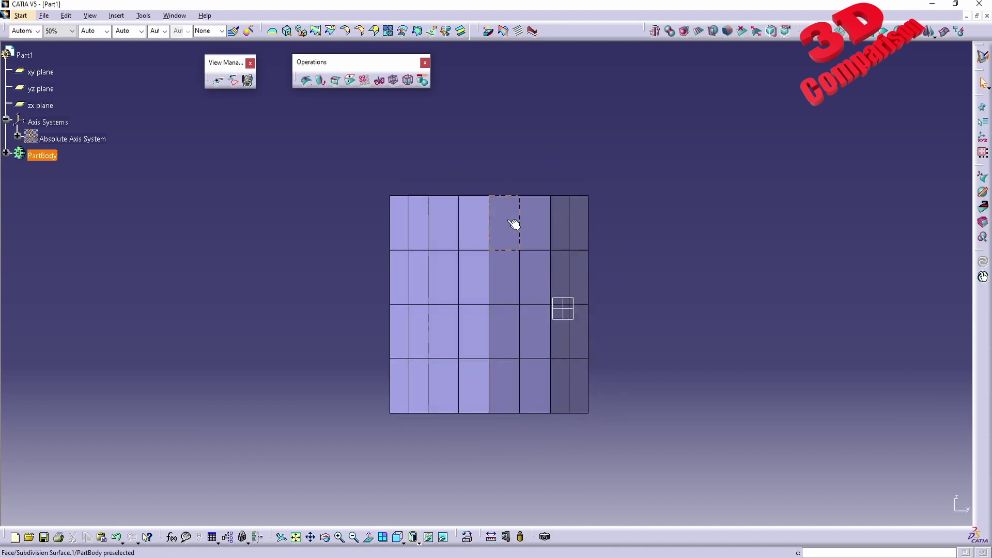
click(408, 106)
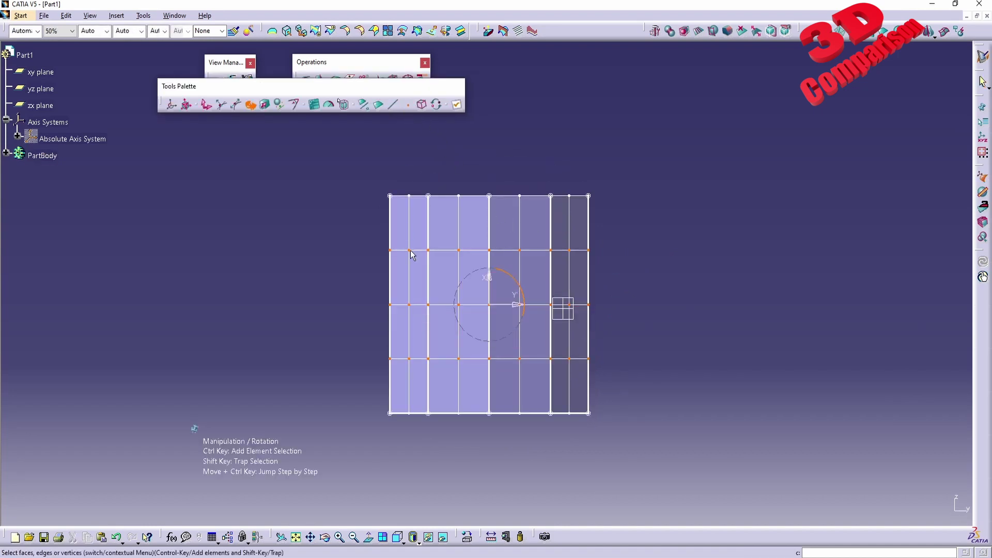
shift+drag(359, 240, 679, 269)
click(267, 106)
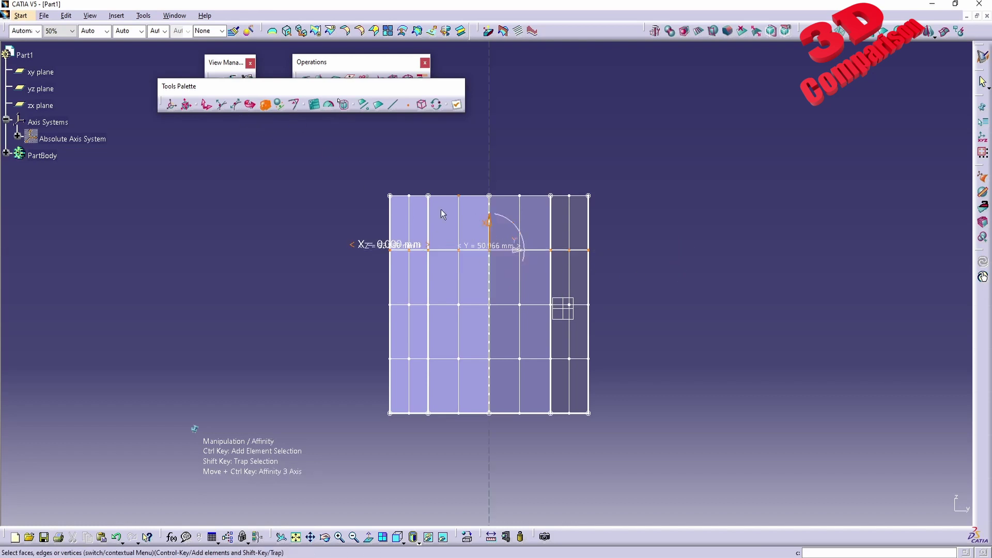
middle_drag(517, 197, 479, 303)
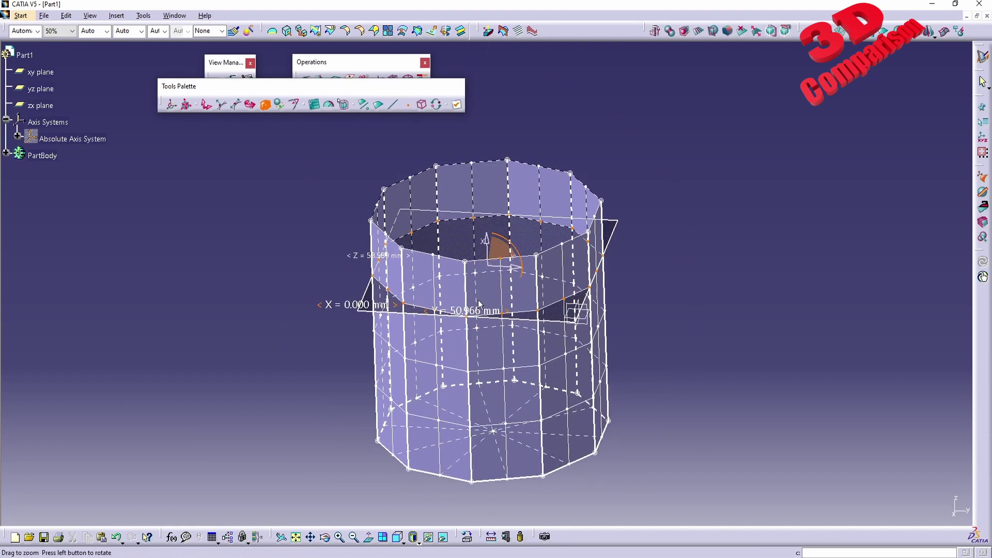
click(313, 105)
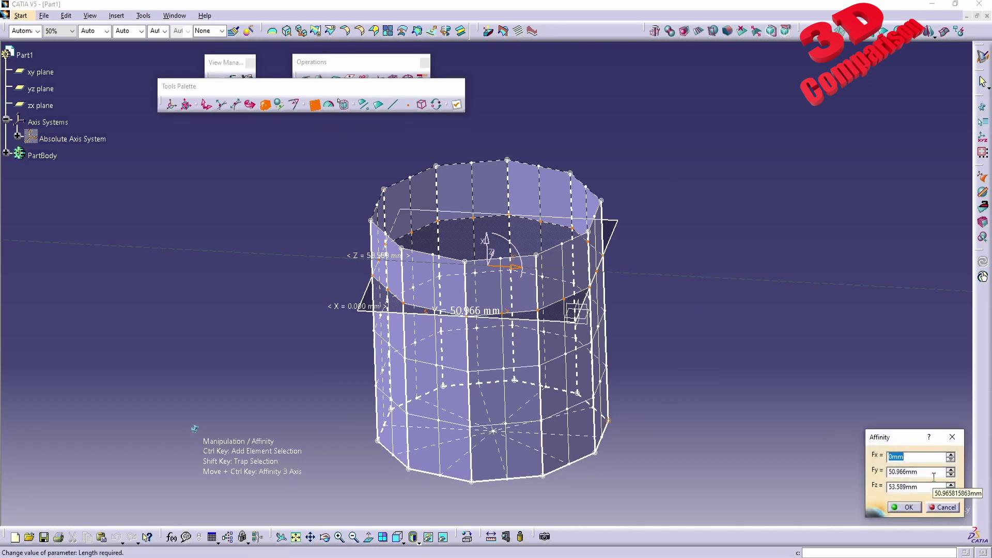
key(Tab)
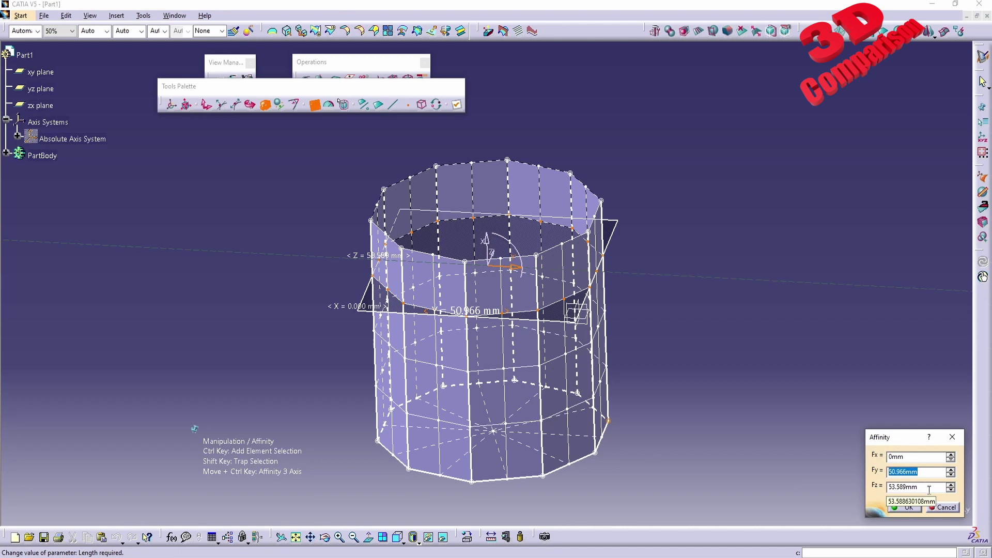
text(15)
key(Tab)
text(15)
key(Tab)
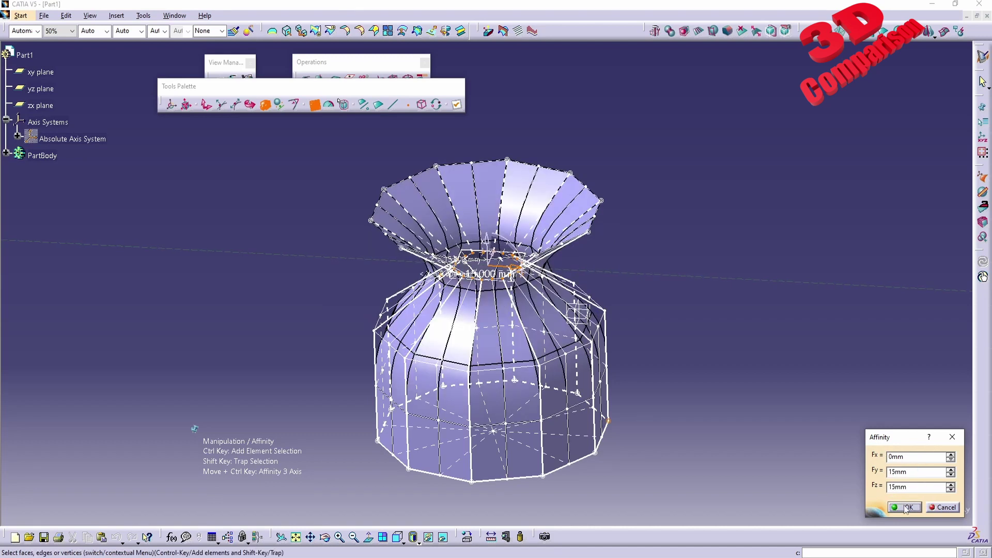
Apply the 15 mm pinch, then scale the mid-body ring to Fy/Fz 20 mm.
click(906, 508)
middle_drag(456, 425, 449, 362)
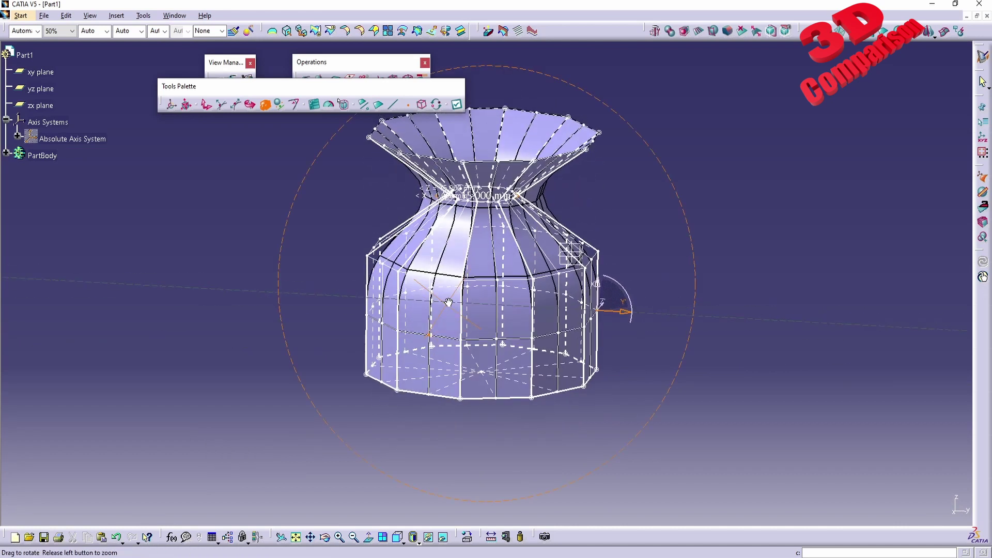
mouse_move(329, 232)
shift+mouse_down()
mouse_move(710, 285)
mouse_move(754, 281)
shift+mouse_up()
click(314, 104)
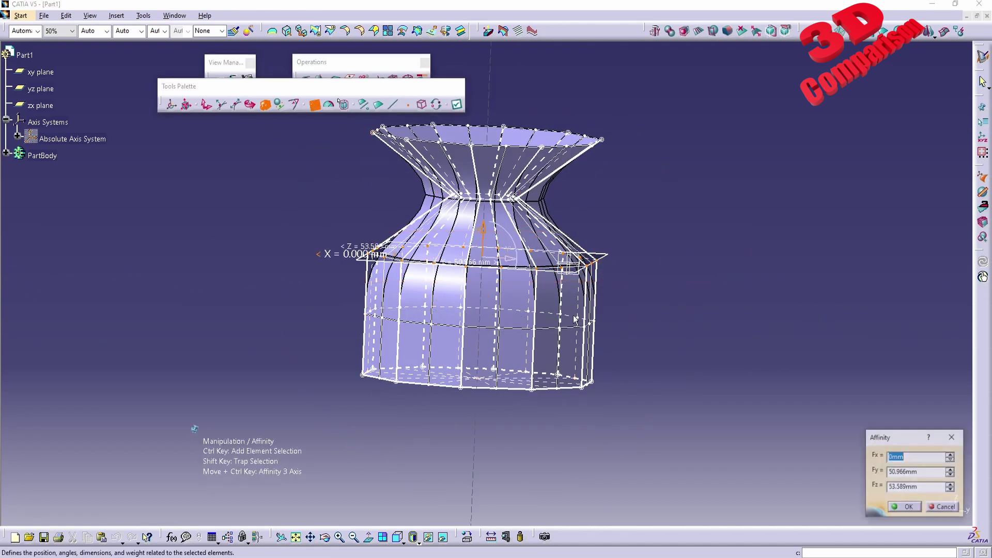
key(Tab)
text(20)
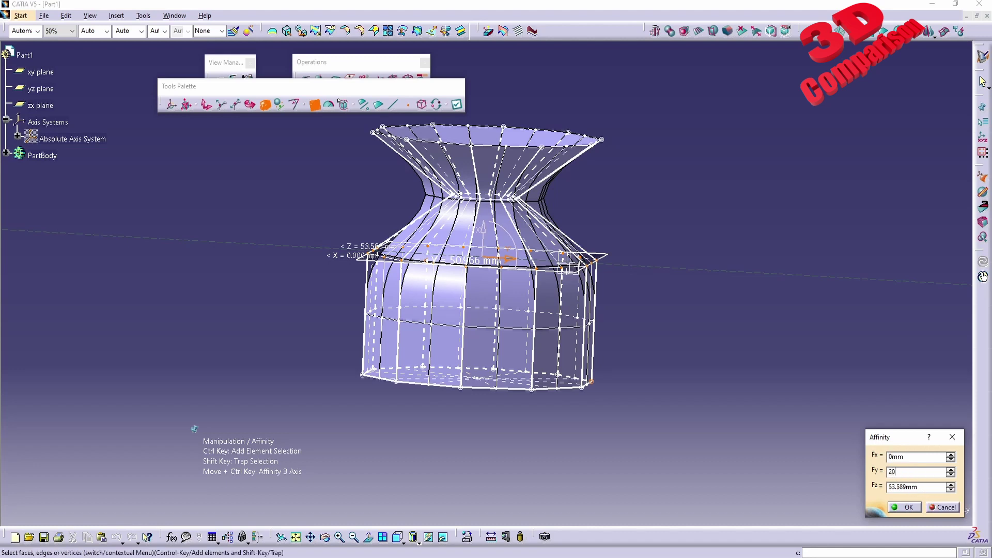
key(Tab)
text(2)
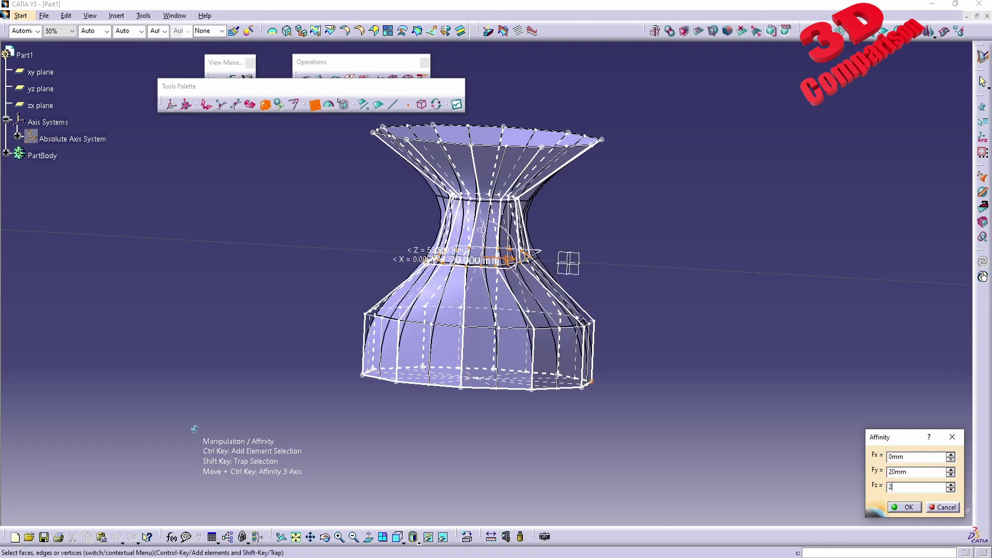
text(0)
key(Tab)
click(908, 507)
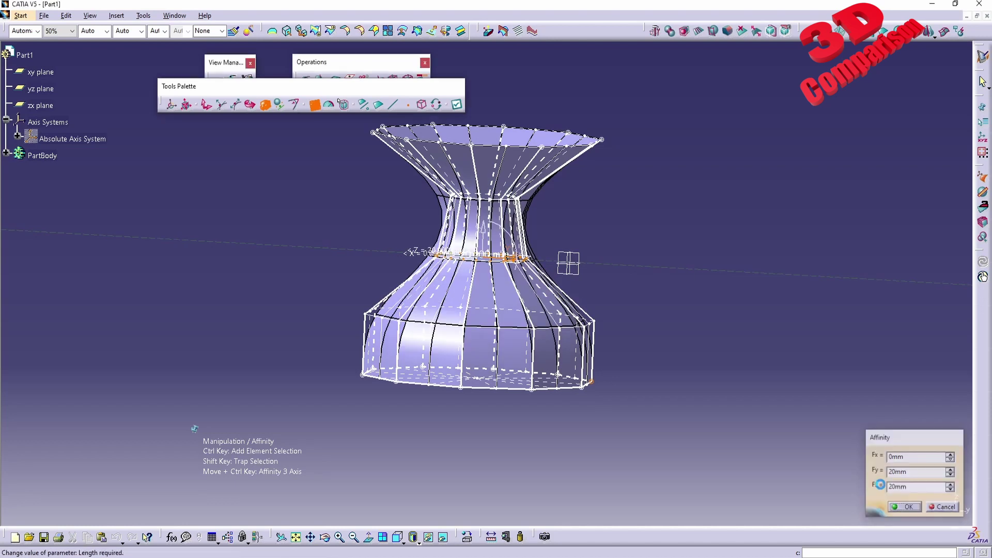
Twist the selected ring around the vase axis with the Rotation manipulator.
click(251, 105)
scroll(502, 286, up, 5)
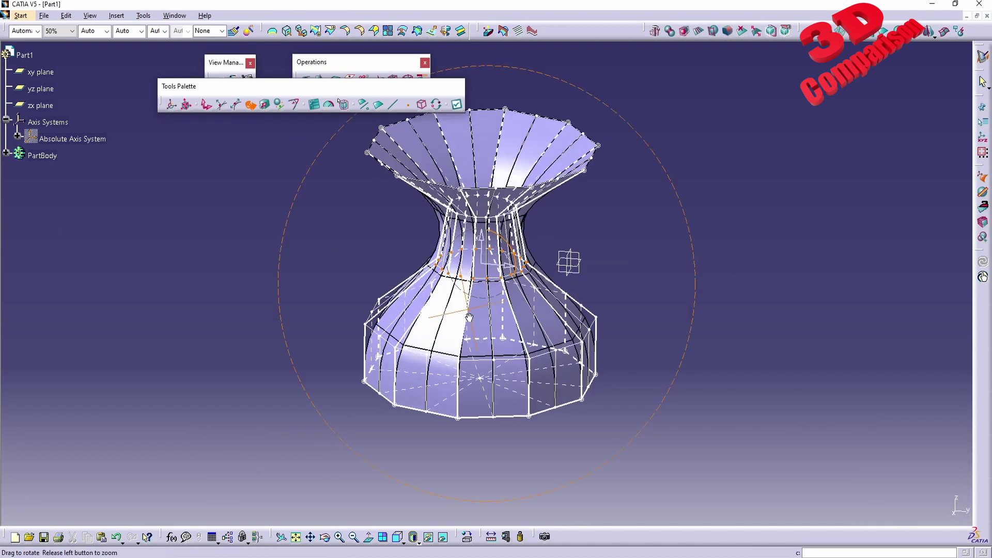
middle_drag(546, 252, 517, 247)
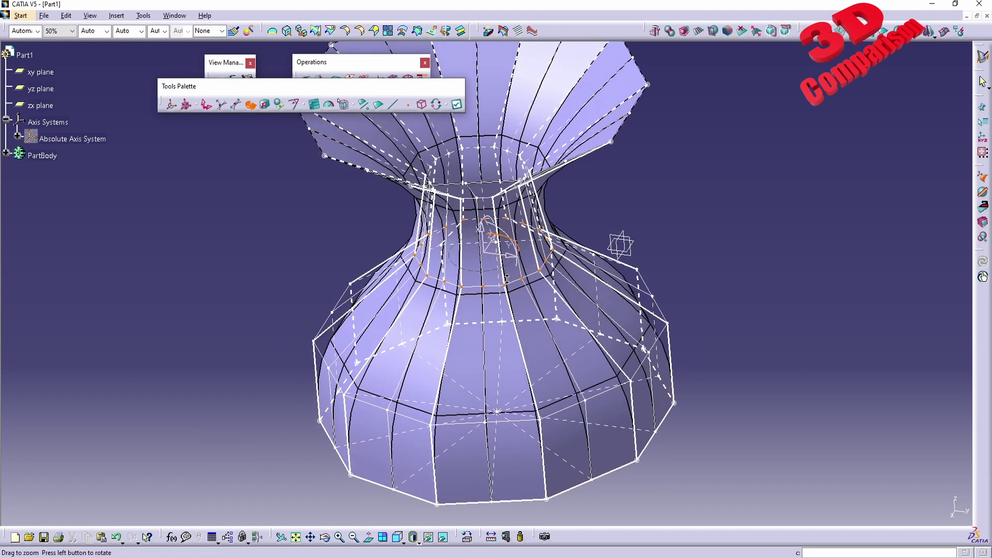
drag(517, 247, 510, 222)
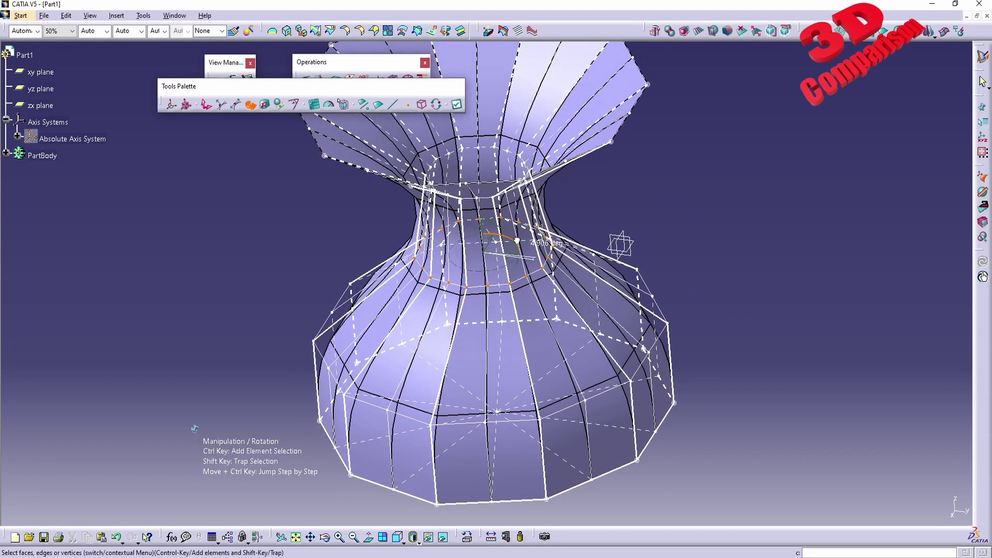
Set the ring's twist to exactly R/z 22 degrees and confirm it.
double_click(511, 222)
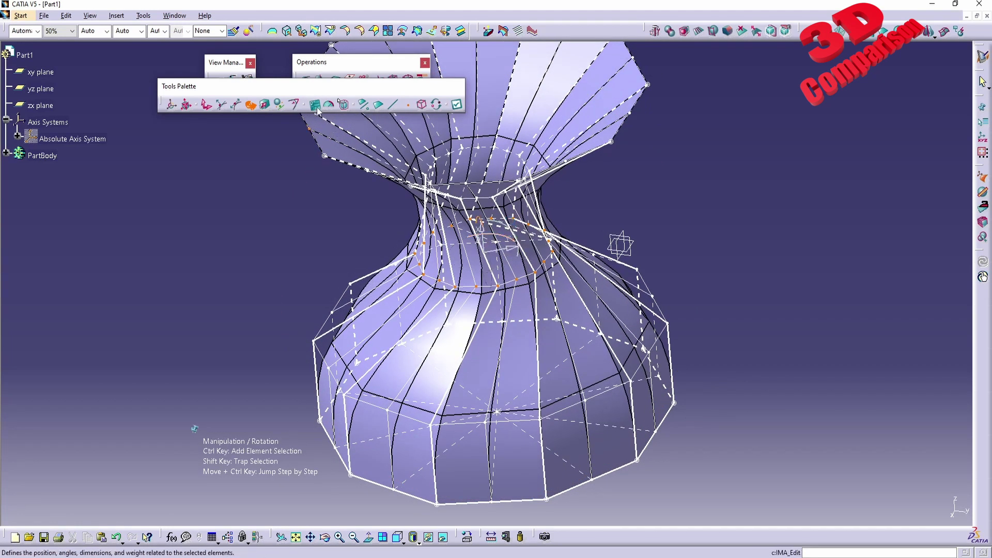
click(904, 487)
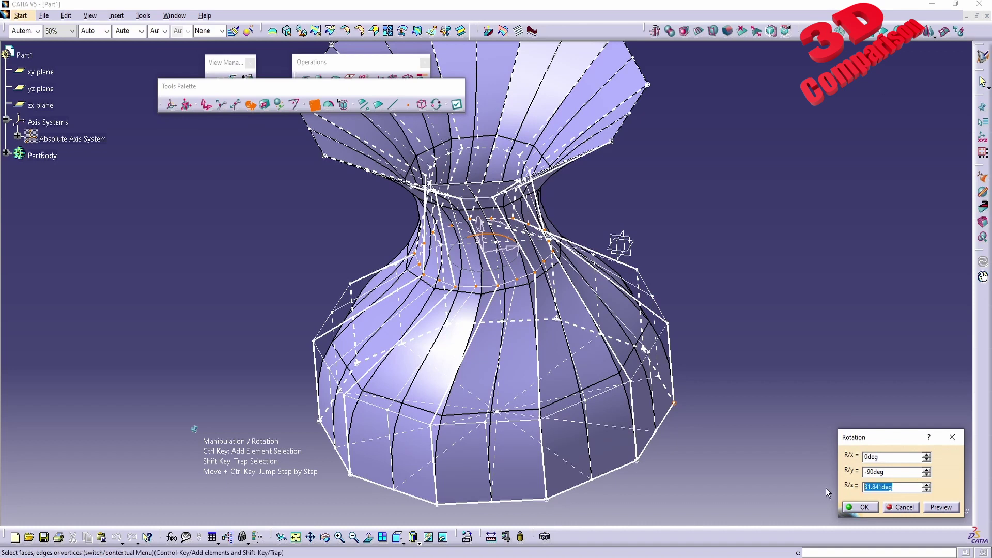
text(22)
key(Tab)
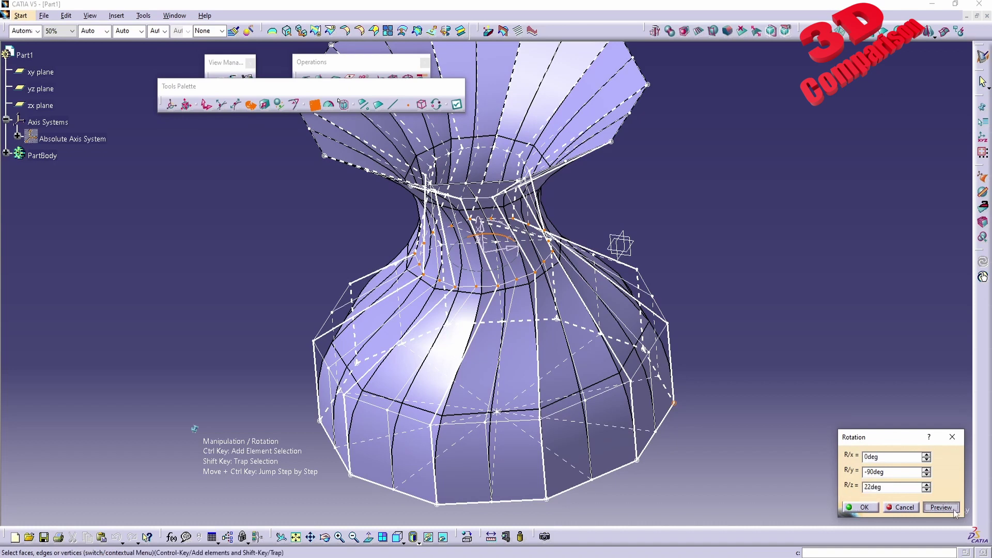
click(954, 510)
click(861, 507)
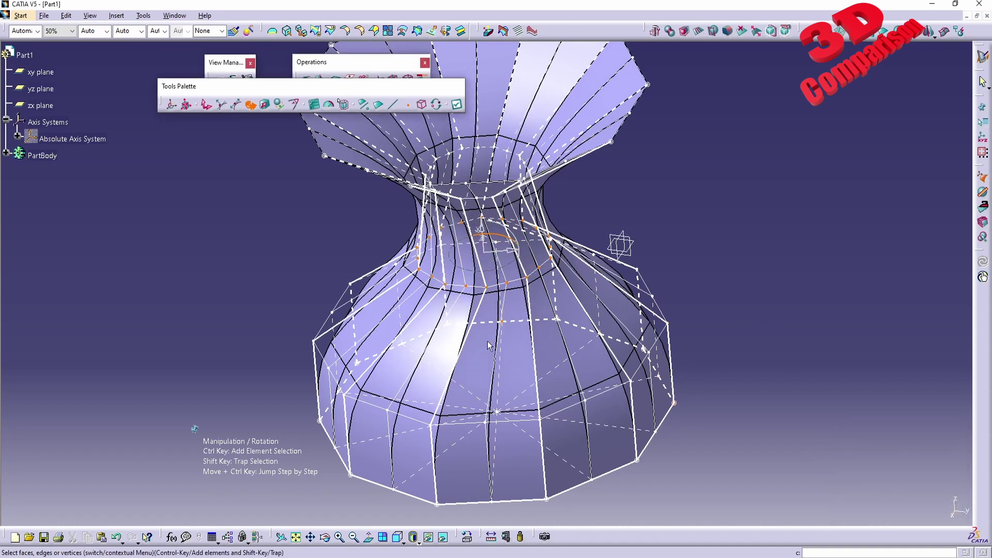
Accept the rotation values and exit surface editing, ending on a side view.
mouse_move(488, 341)
middle_down()
mouse_move(610, 262)
mouse_move(610, 296)
middle_up()
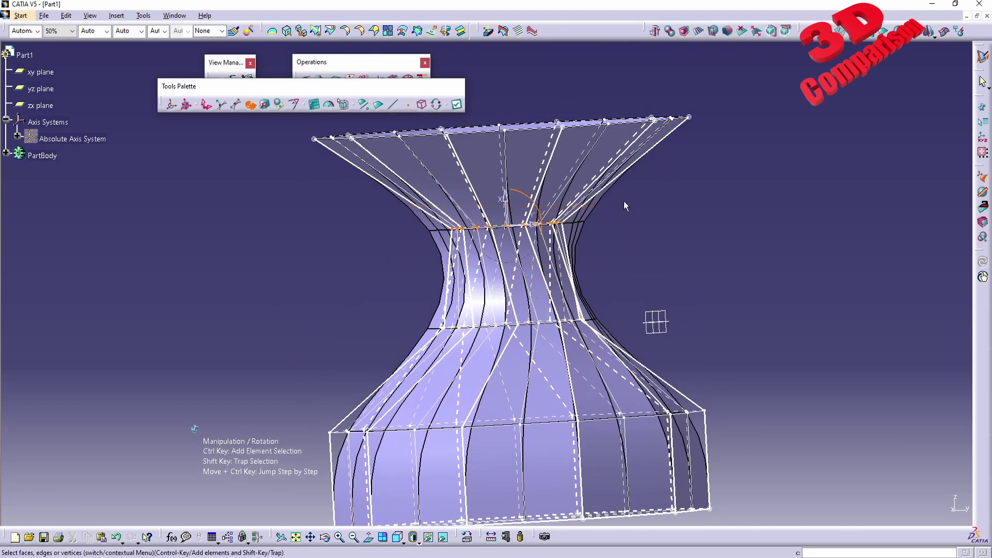
mouse_move(624, 201)
middle_down()
mouse_move(581, 237)
mouse_move(546, 324)
mouse_move(413, 207)
middle_up()
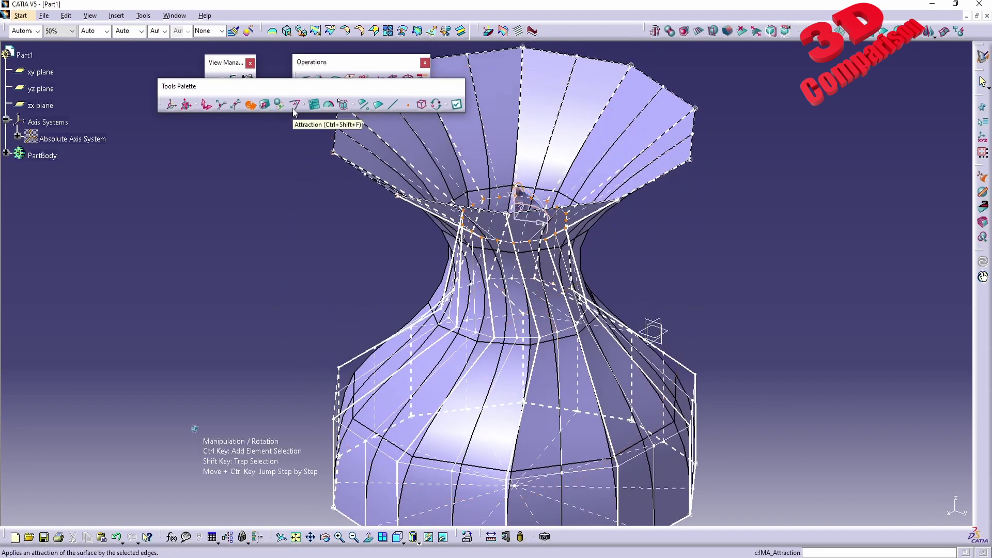
click(314, 104)
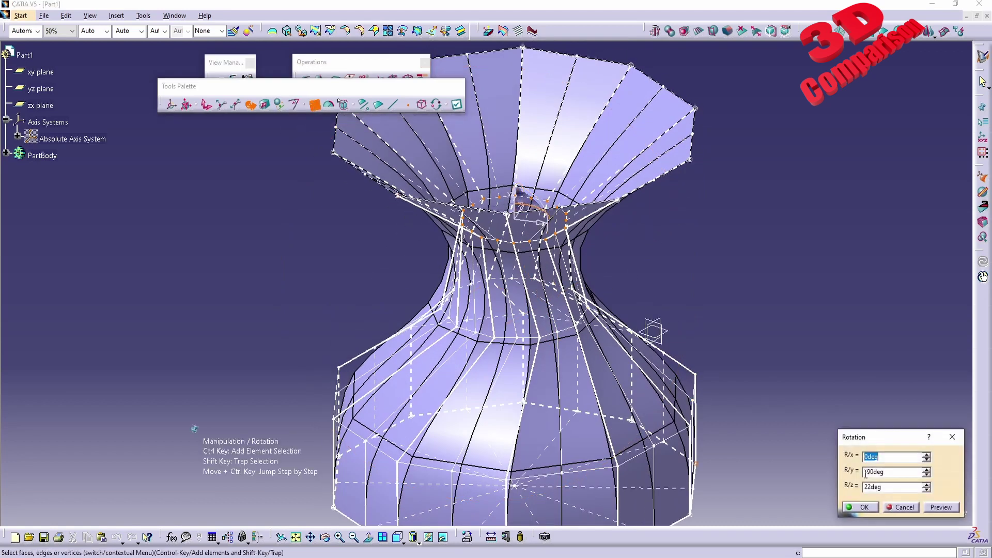
click(862, 507)
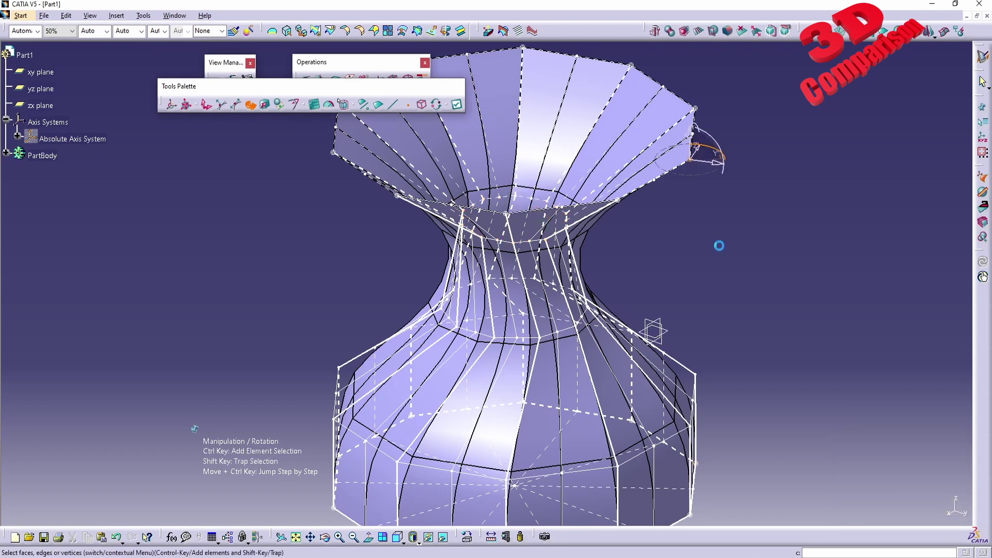
key(Return)
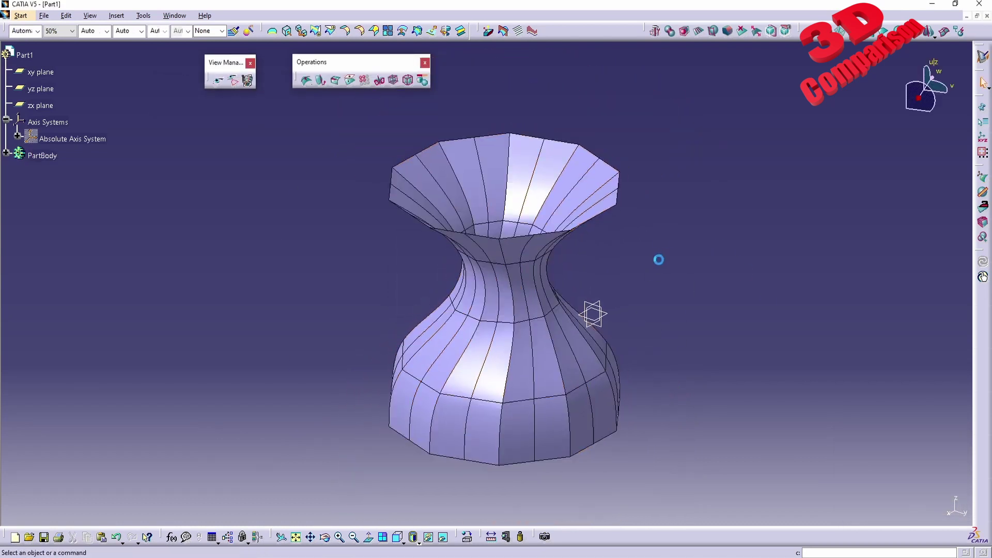
middle_drag(658, 259, 507, 284)
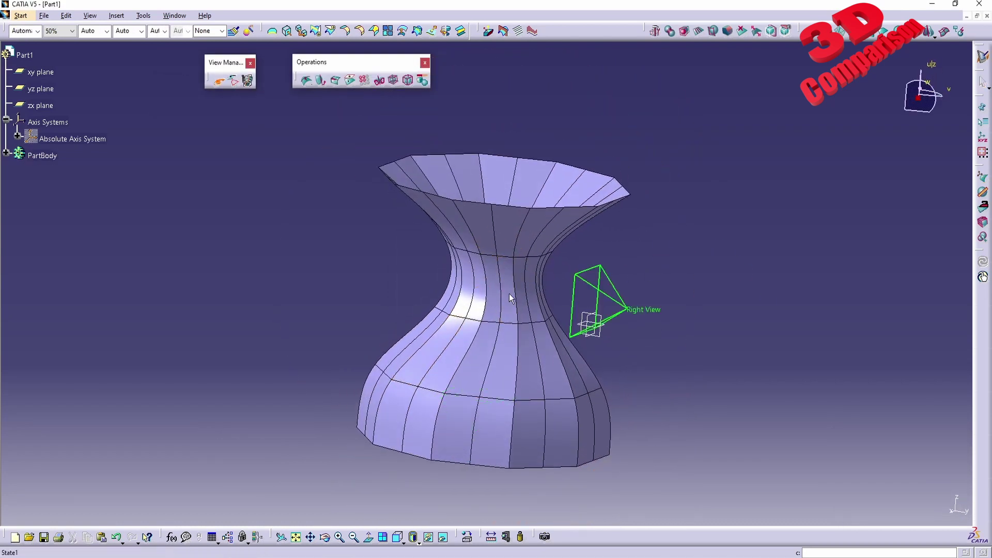
Reopen the control mesh, select the waist ring of edges, and drag a twist.
double_click(499, 269)
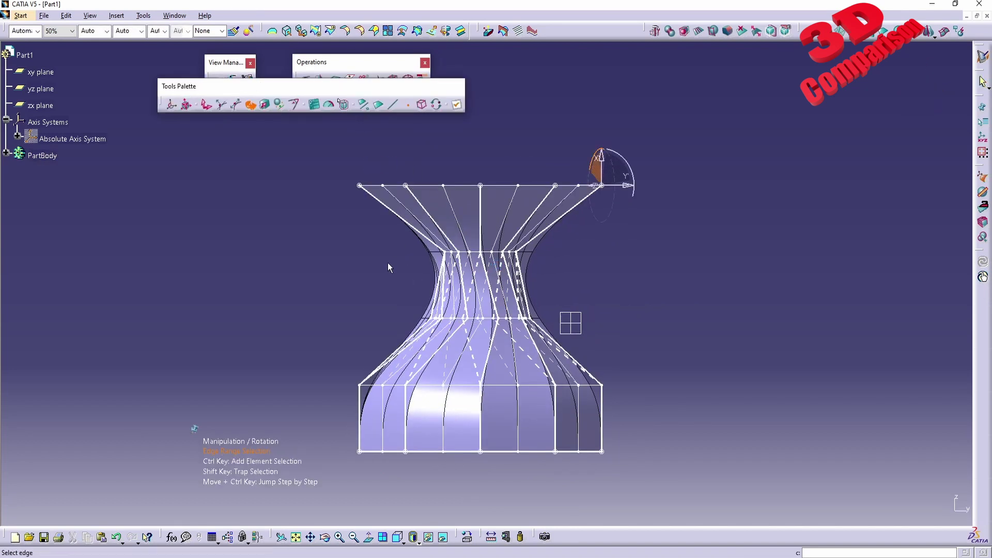
click(609, 235)
mouse_move(506, 238)
middle_down()
mouse_move(525, 271)
mouse_move(573, 264)
middle_up()
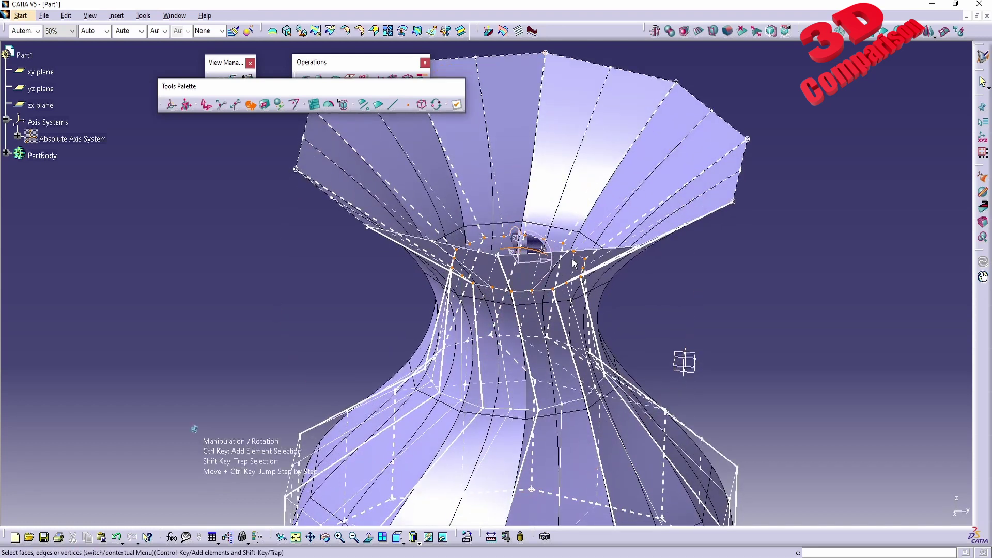
drag(543, 257, 514, 243)
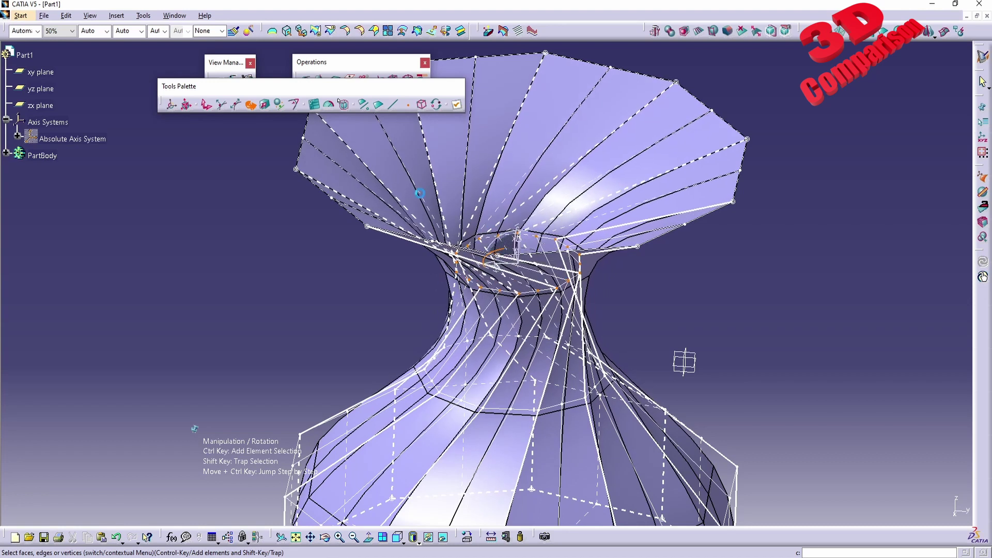
Set the twist to R/z 120 degrees and apply the pending modification.
double_click(514, 243)
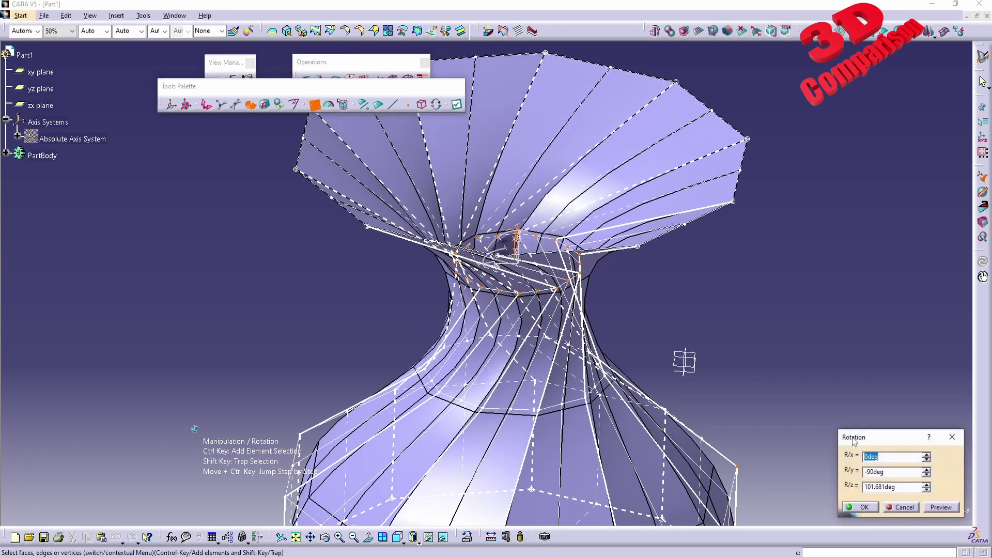
double_click(902, 486)
text(12)
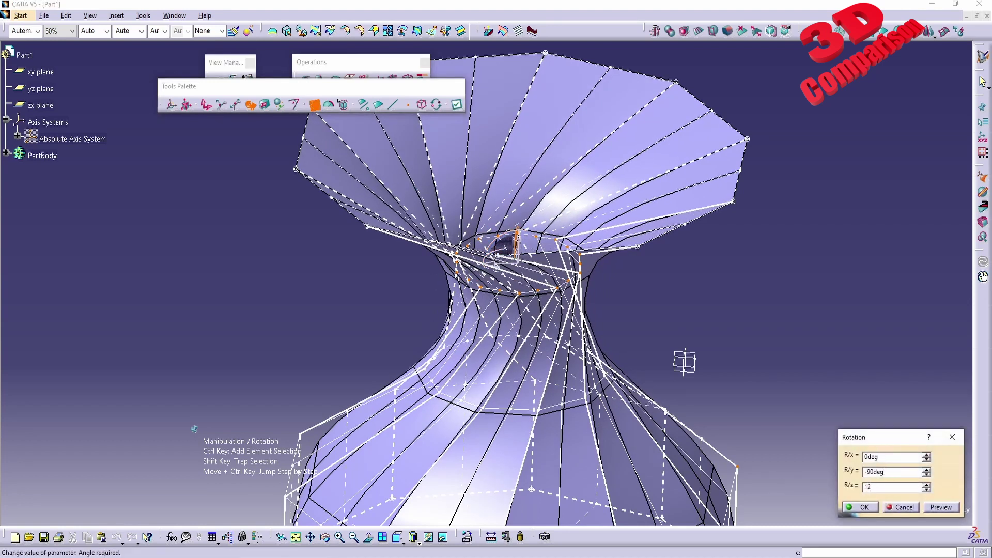
text(0)
click(949, 508)
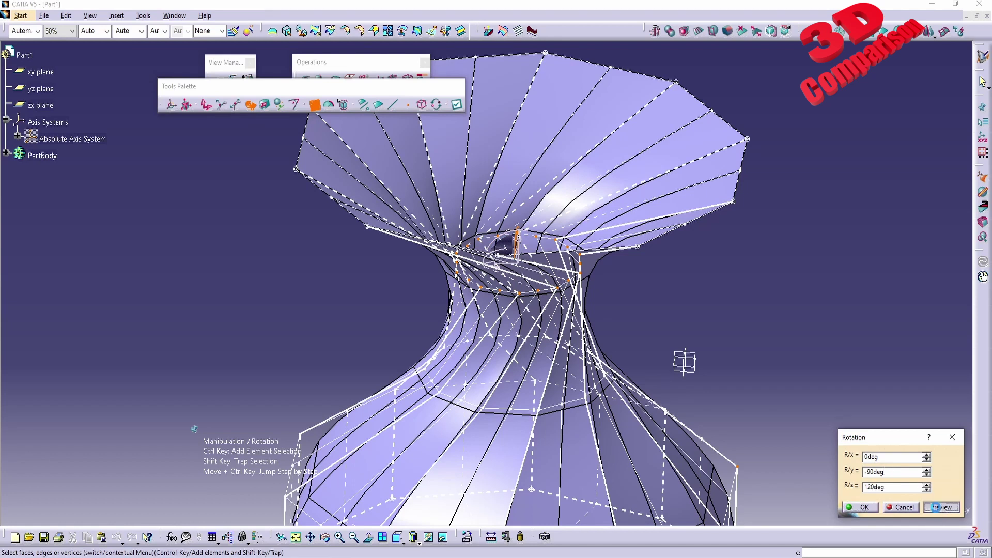
click(861, 507)
click(667, 295)
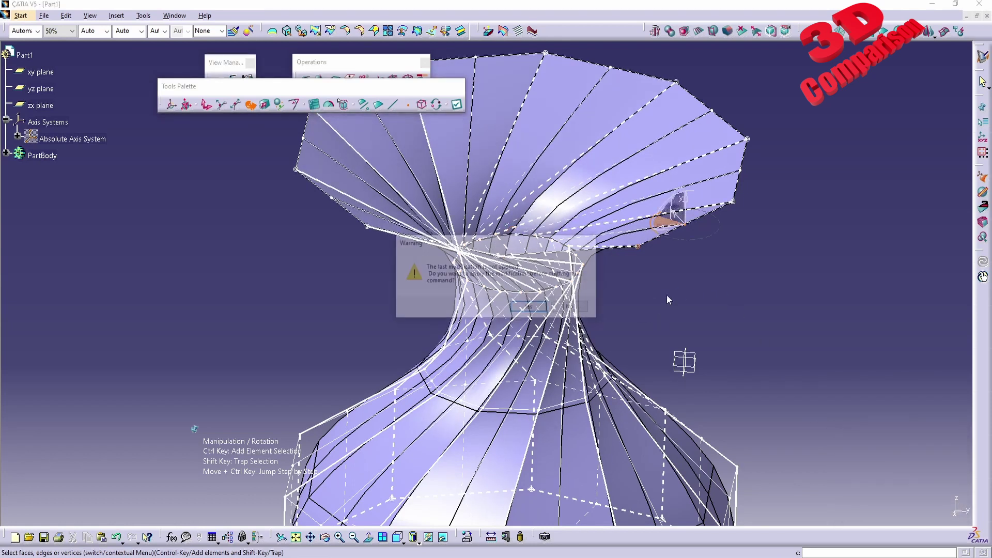
click(529, 308)
mouse_move(697, 289)
middle_down()
mouse_move(527, 339)
mouse_move(548, 329)
mouse_move(499, 417)
mouse_move(512, 237)
mouse_move(540, 299)
mouse_move(523, 301)
middle_up()
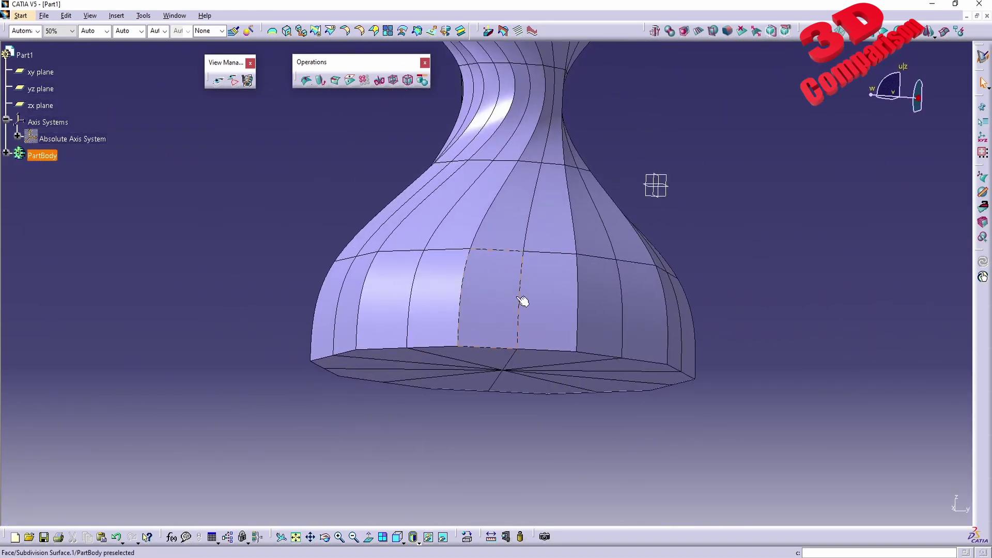
Select the vase's bottom row of control points for Affinity scaling.
click(497, 293)
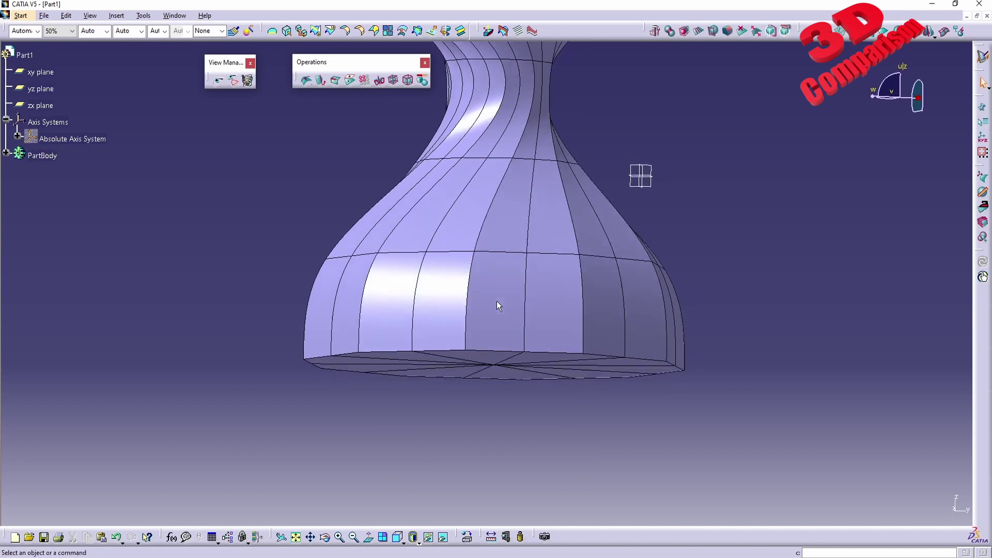
double_click(443, 206)
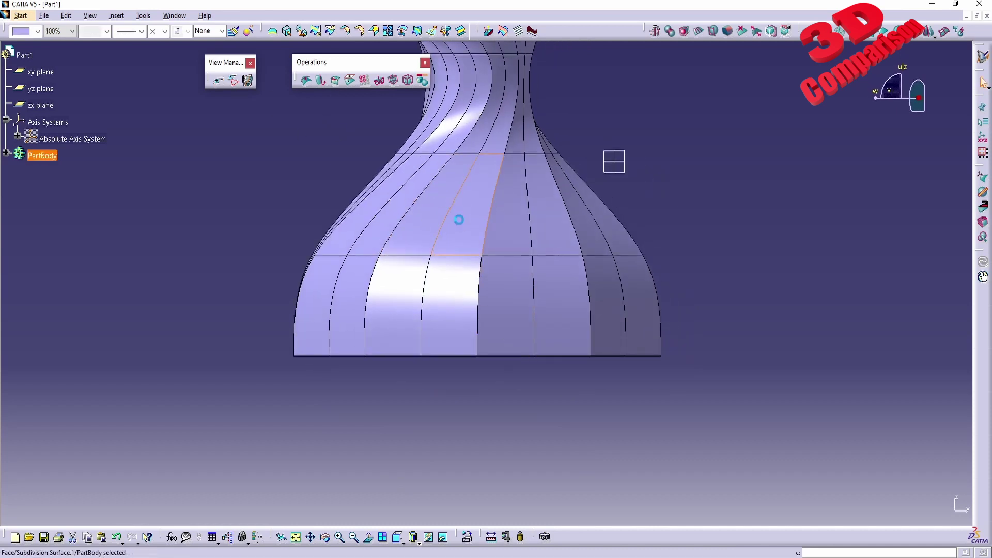
click(295, 351)
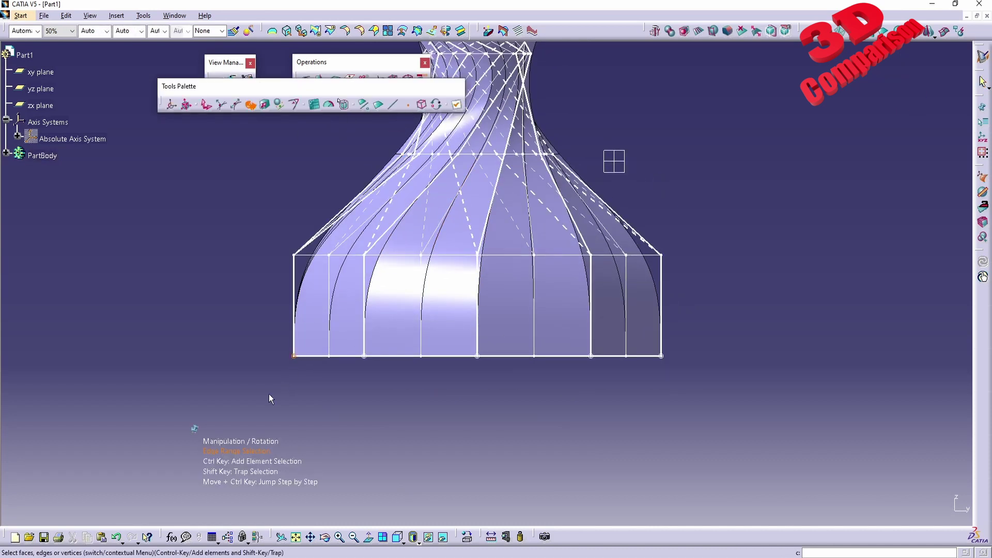
shift+drag(250, 402, 618, 327)
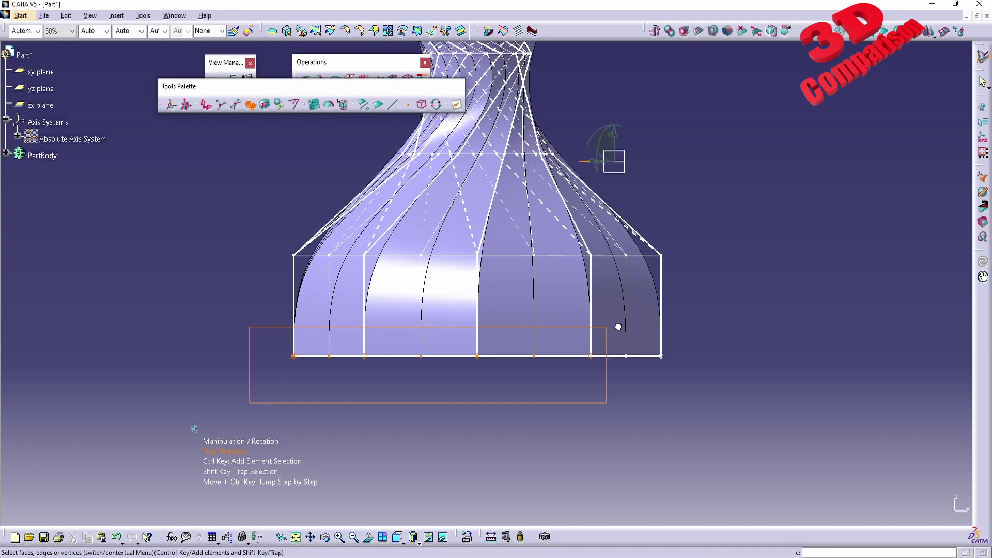
mouse_move(594, 331)
middle_down()
mouse_move(520, 313)
mouse_move(478, 324)
middle_up()
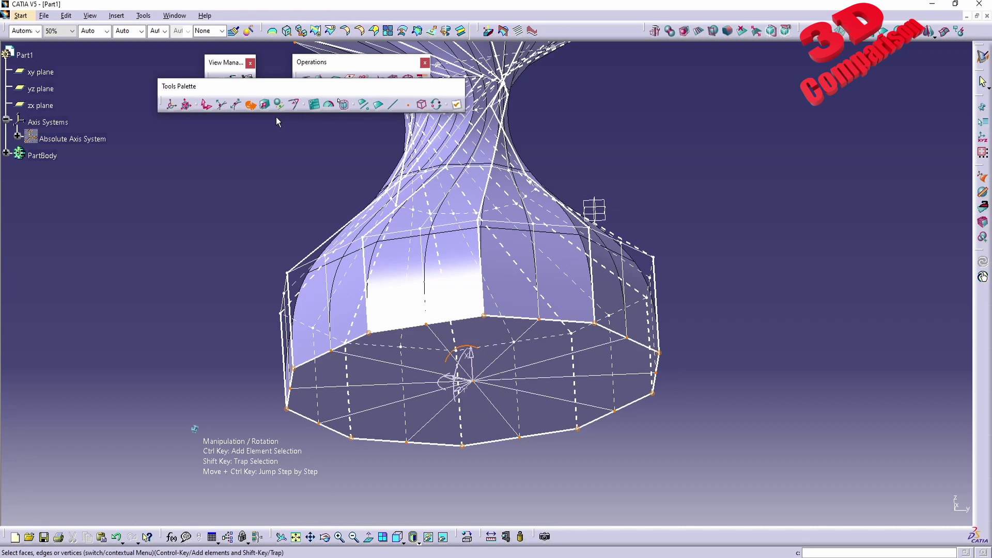
click(265, 106)
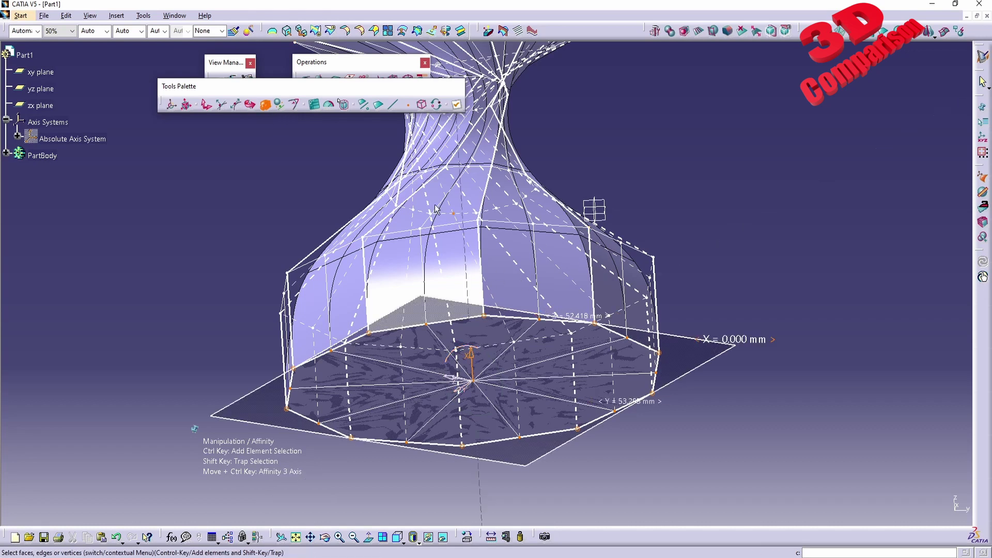
click(316, 107)
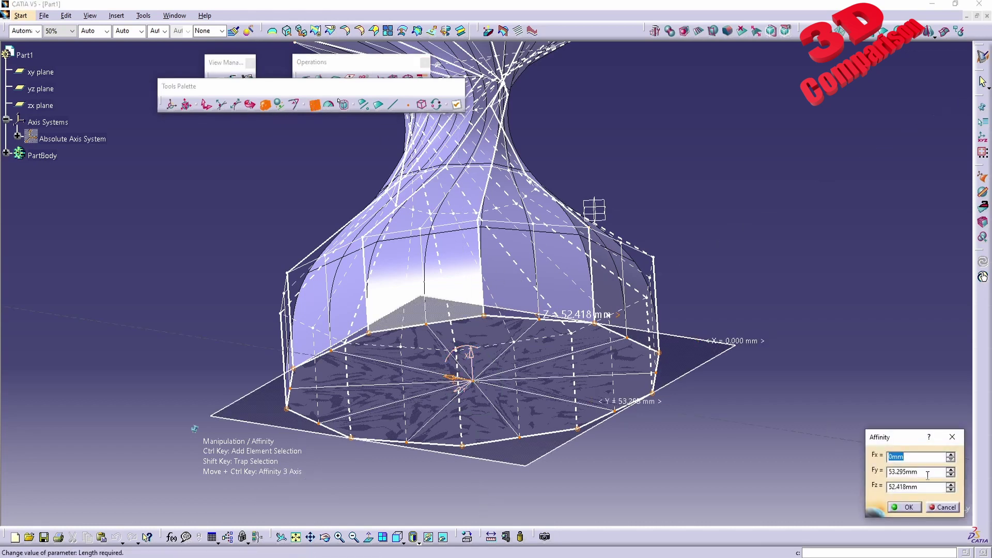
Scale the bottom ring to Fy and Fz 15 mm and apply the modification.
key(Tab)
text(5)
key(Tab)
text(15)
key(Return)
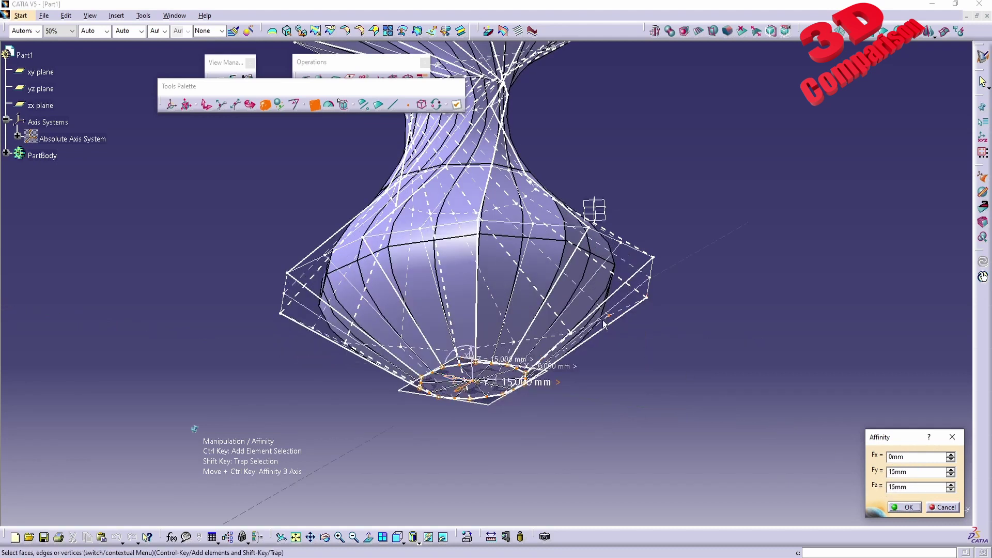
middle_drag(525, 289, 522, 398)
click(900, 510)
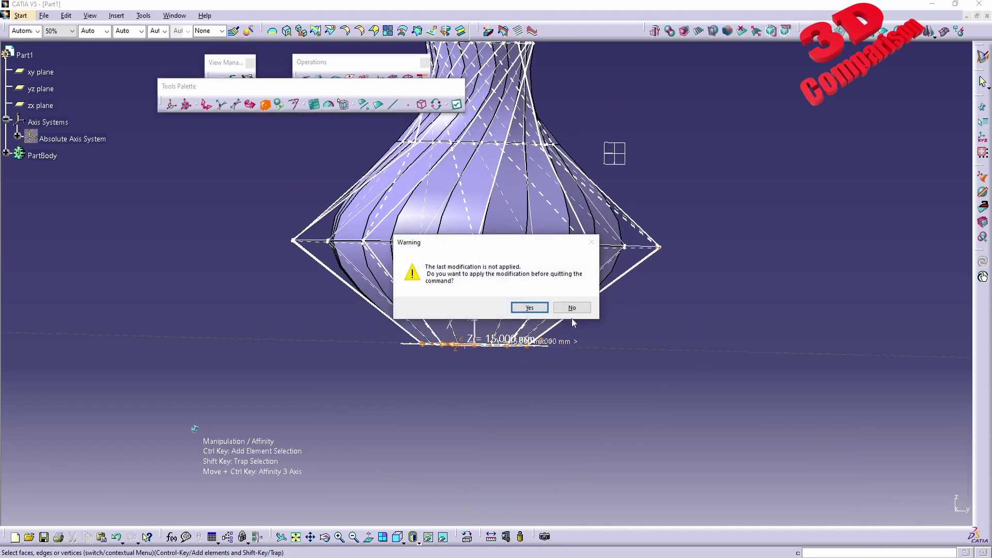
click(529, 307)
mouse_move(673, 259)
middle_down()
mouse_move(563, 332)
mouse_move(488, 327)
mouse_move(487, 355)
middle_up()
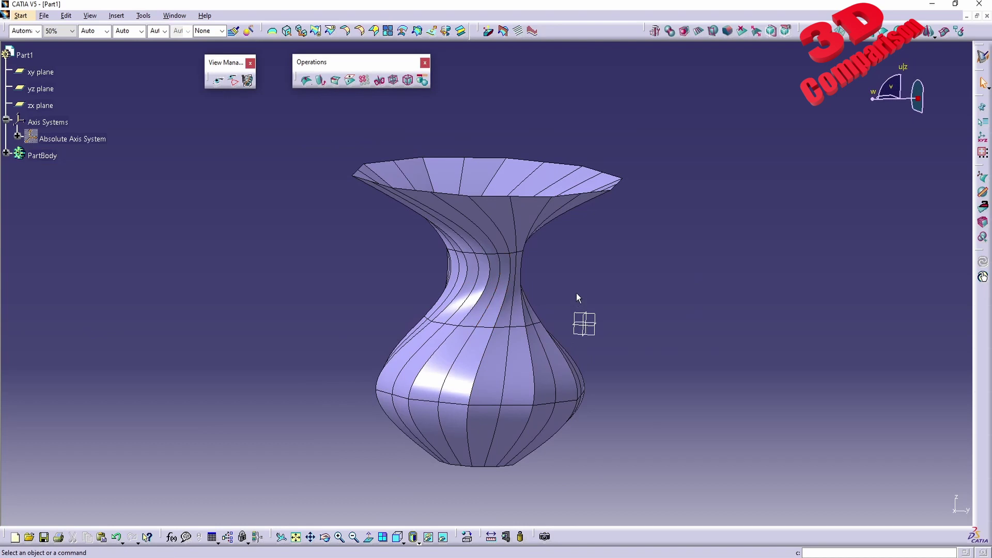
Select the vase's top row of control points and drag them down to lower the rim.
double_click(497, 206)
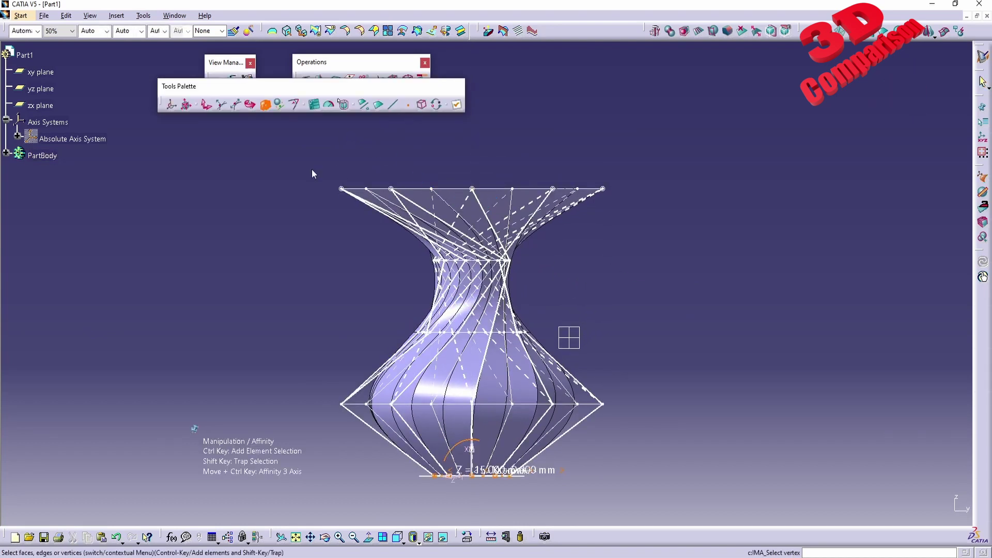
shift+drag(289, 150, 647, 206)
middle_drag(458, 155, 457, 203)
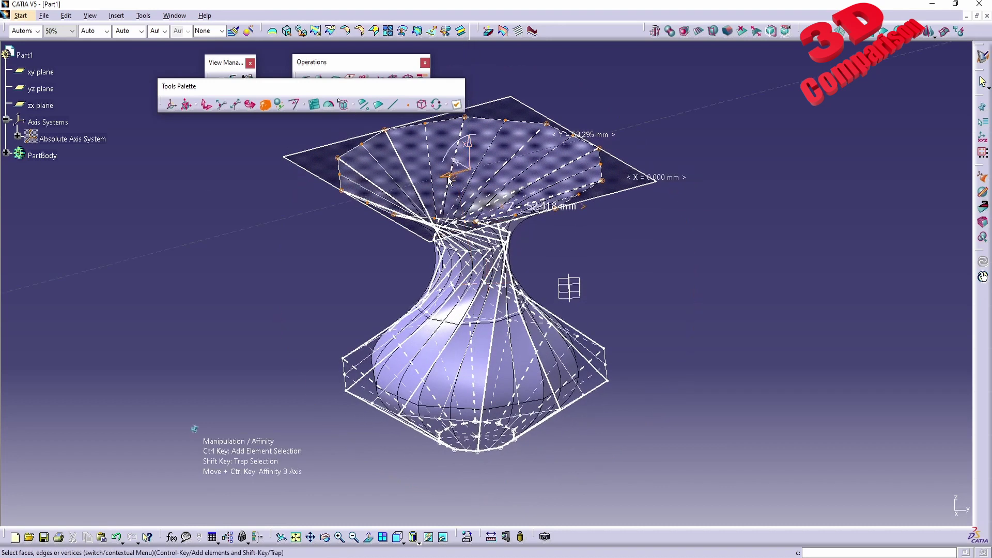
mouse_move(448, 176)
mouse_down()
mouse_move(457, 167)
mouse_move(347, 123)
mouse_up()
Scale the top control points to 45 mm in Fy and Fz and apply the edit.
click(314, 106)
text(4)
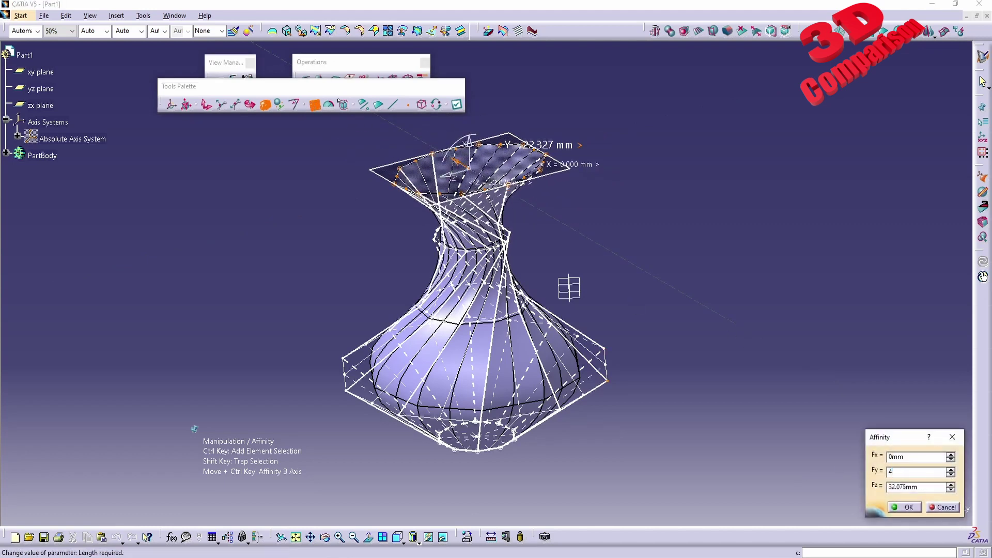
text(5)
key(Return)
click(929, 509)
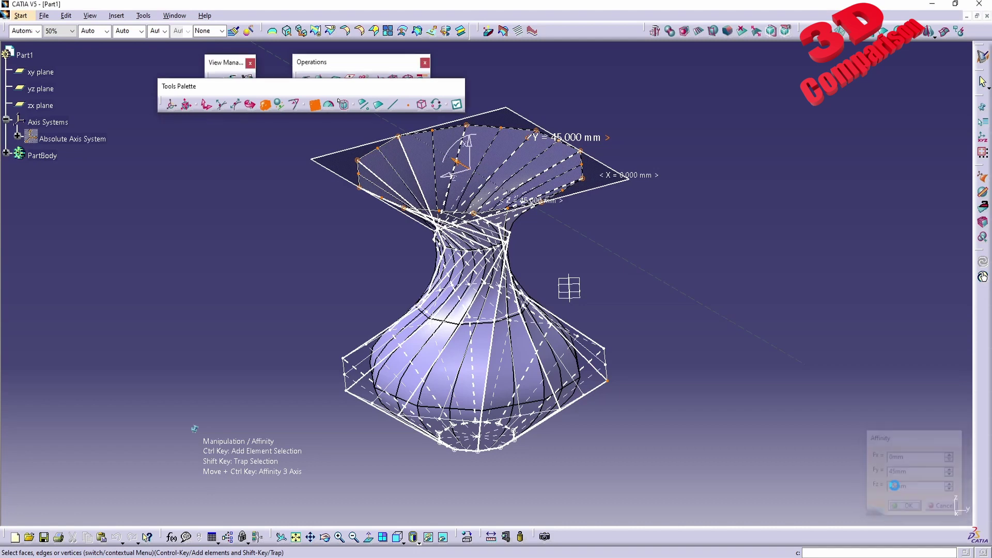
key(Return)
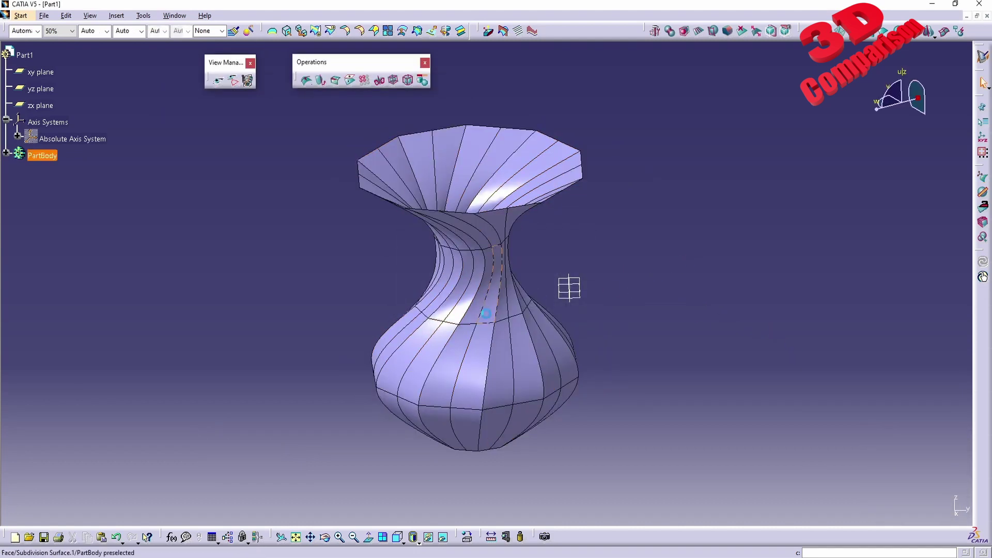
mouse_move(634, 291)
middle_down()
mouse_move(486, 257)
mouse_move(594, 279)
mouse_move(622, 347)
mouse_move(609, 354)
middle_up()
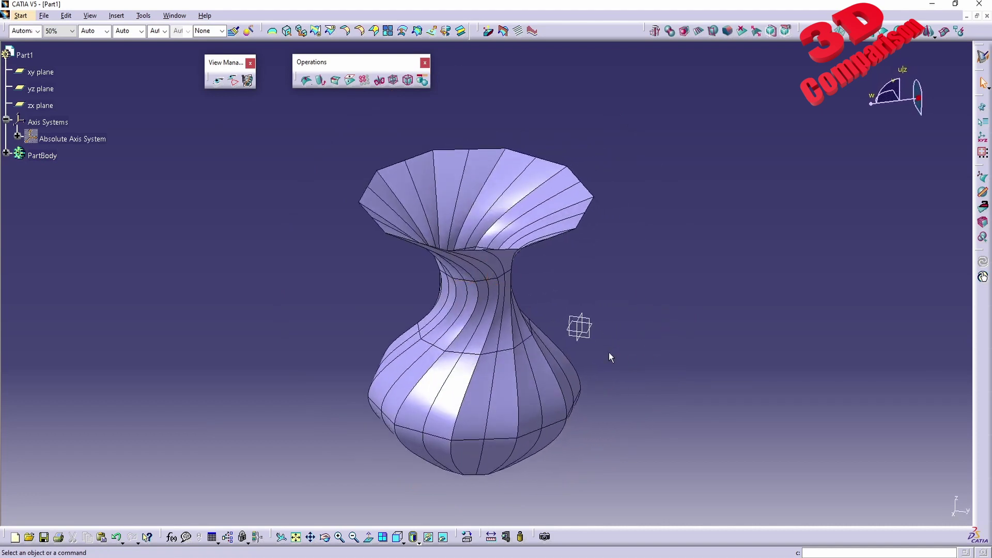
In Part Design, close the vase subdivision surface into a solid.
click(26, 17)
mouse_move(51, 41)
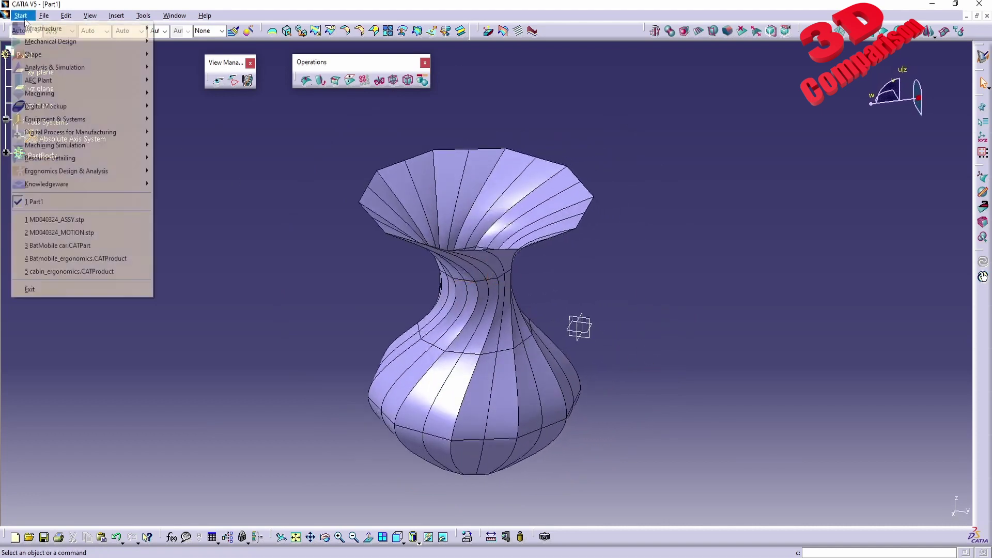
click(176, 40)
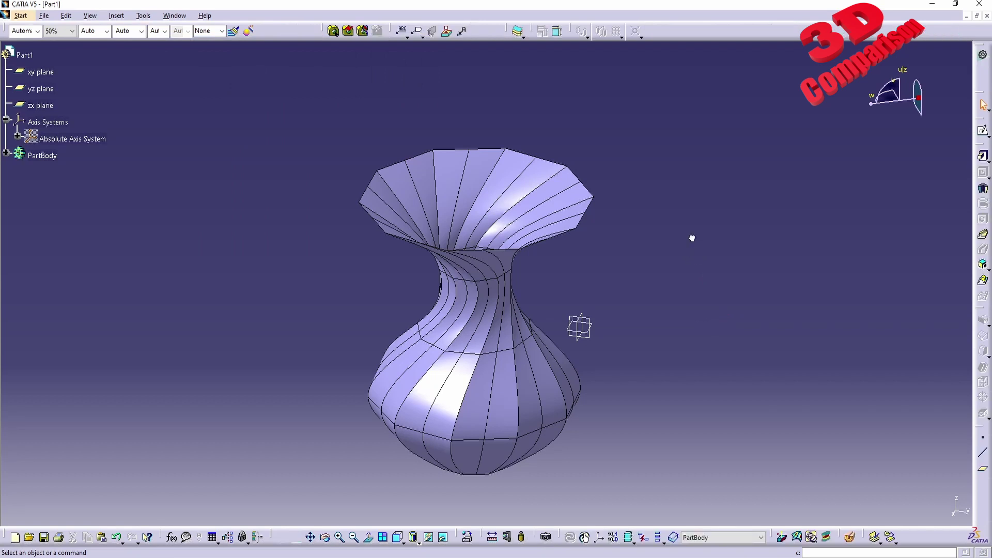
click(523, 38)
click(532, 81)
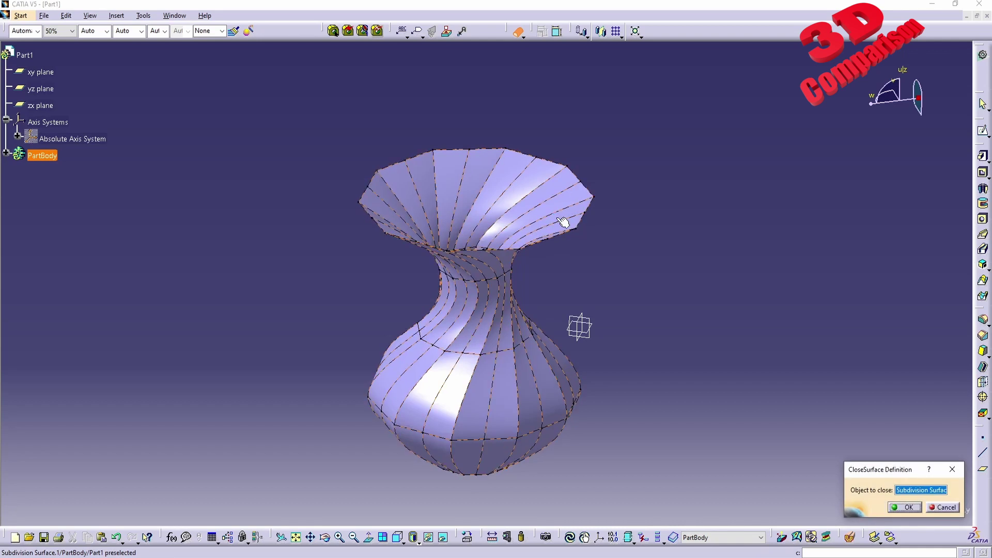
click(910, 507)
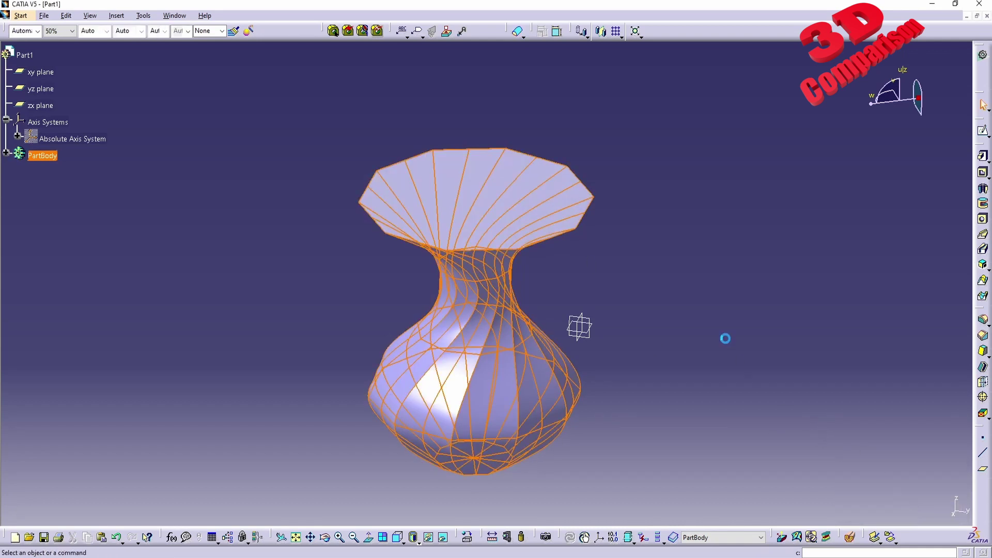
Shell the vase solid with 1 mm inside walls, removing the top face.
mouse_move(543, 329)
middle_down()
mouse_move(491, 319)
mouse_move(495, 381)
mouse_move(516, 236)
middle_up()
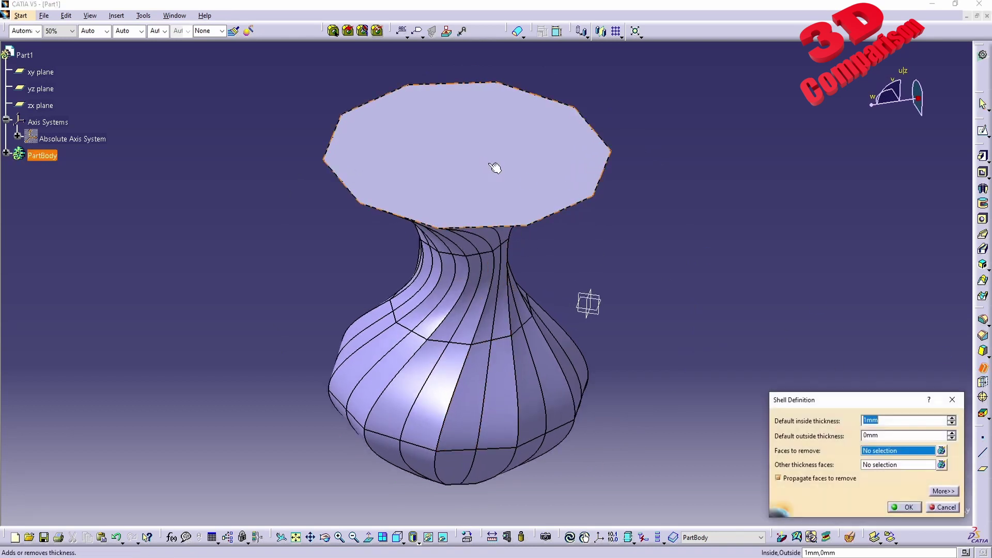
click(507, 192)
key(Return)
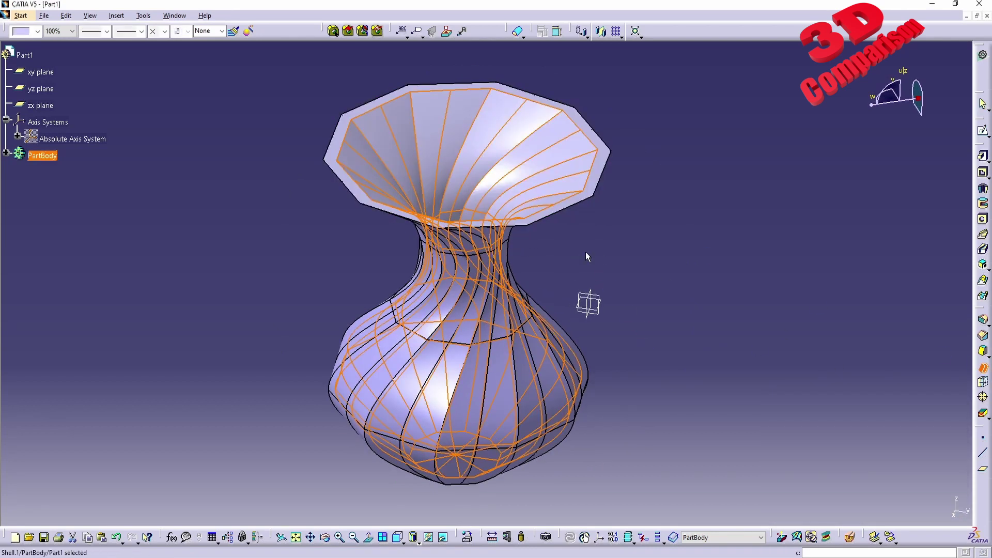
middle_drag(578, 357, 455, 336)
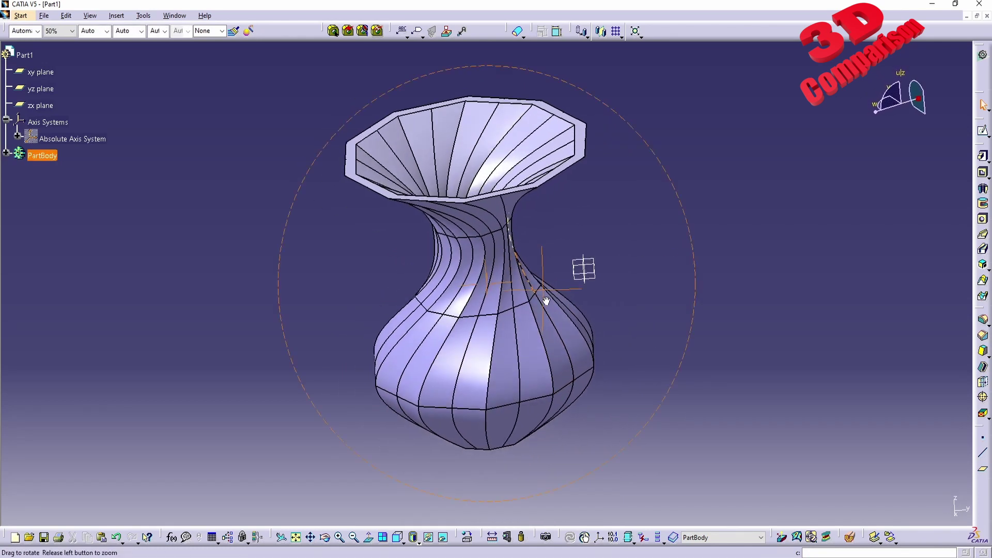
middle_drag(456, 336, 543, 295)
click(852, 540)
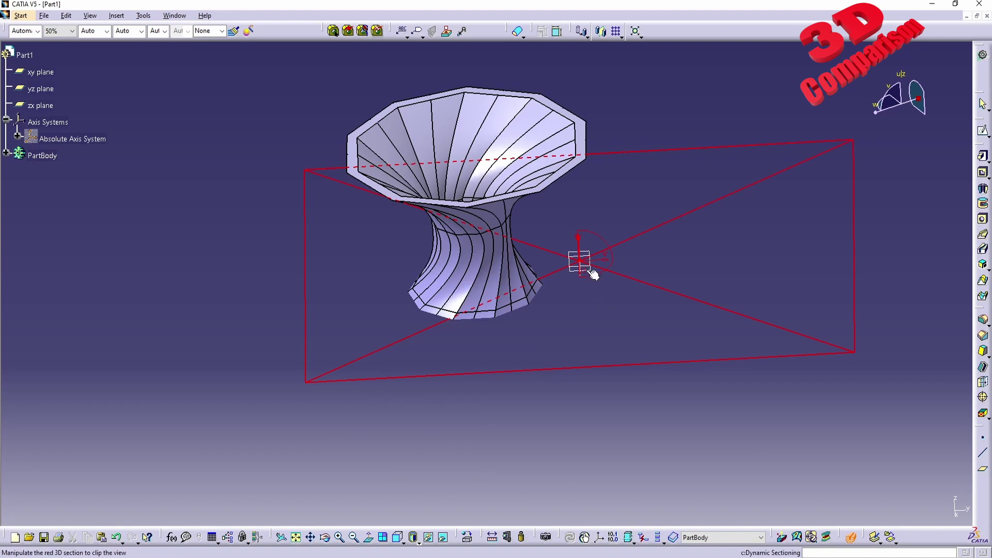
mouse_move(594, 253)
middle_down()
mouse_move(583, 258)
mouse_move(653, 242)
middle_up()
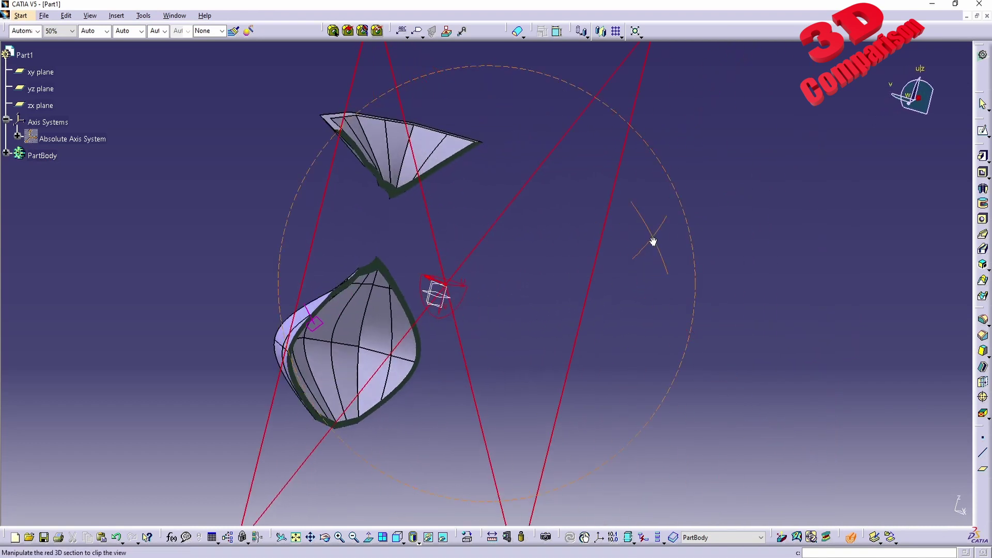
middle_drag(427, 252, 424, 282)
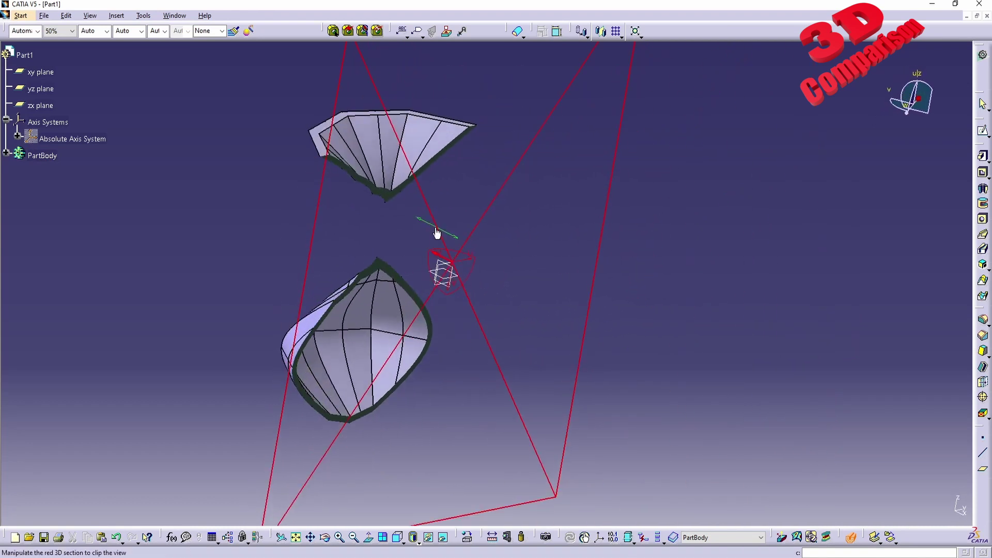
mouse_move(437, 233)
mouse_down()
mouse_move(476, 299)
mouse_move(443, 274)
mouse_up()
key(Escape)
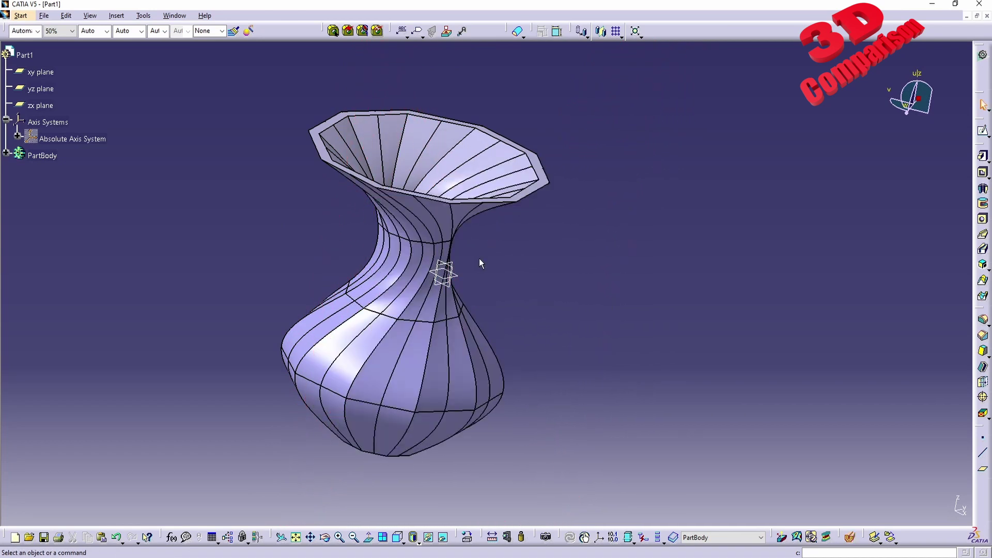
mouse_move(479, 259)
middle_down()
mouse_move(593, 254)
mouse_move(612, 275)
mouse_move(643, 275)
mouse_move(631, 264)
middle_up()
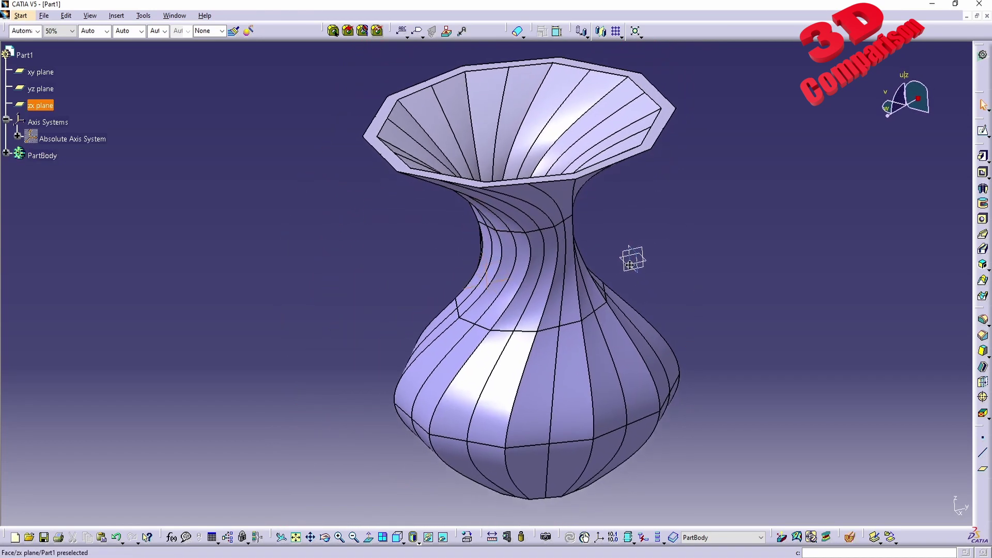